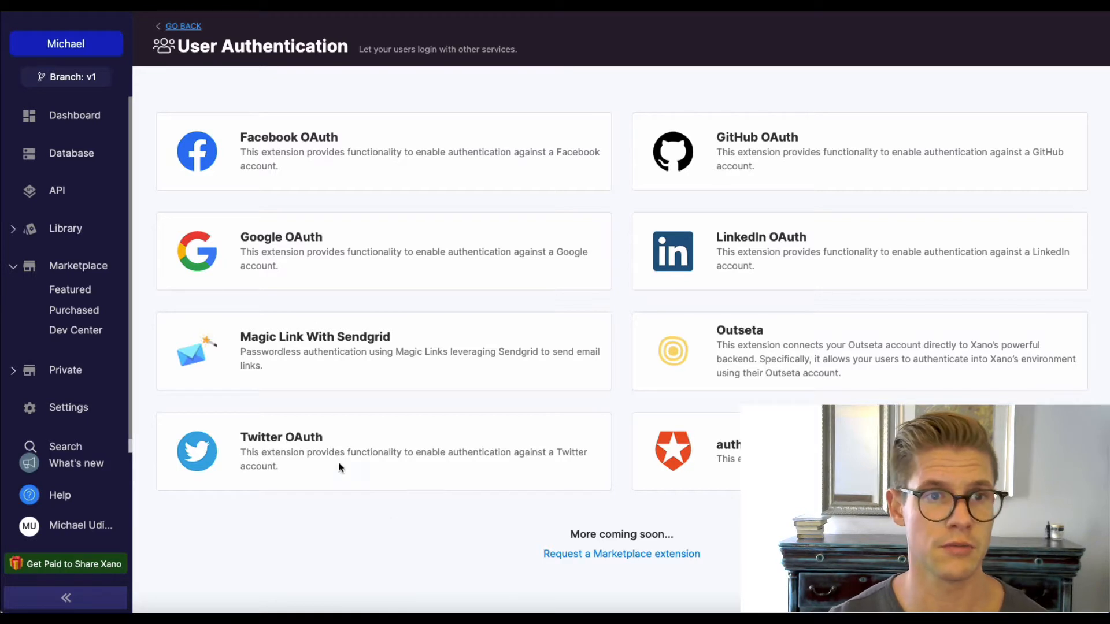
# - Install the Twitter OAuth marketplace extension, merging it into the user database table
pyautogui.click(70, 331)
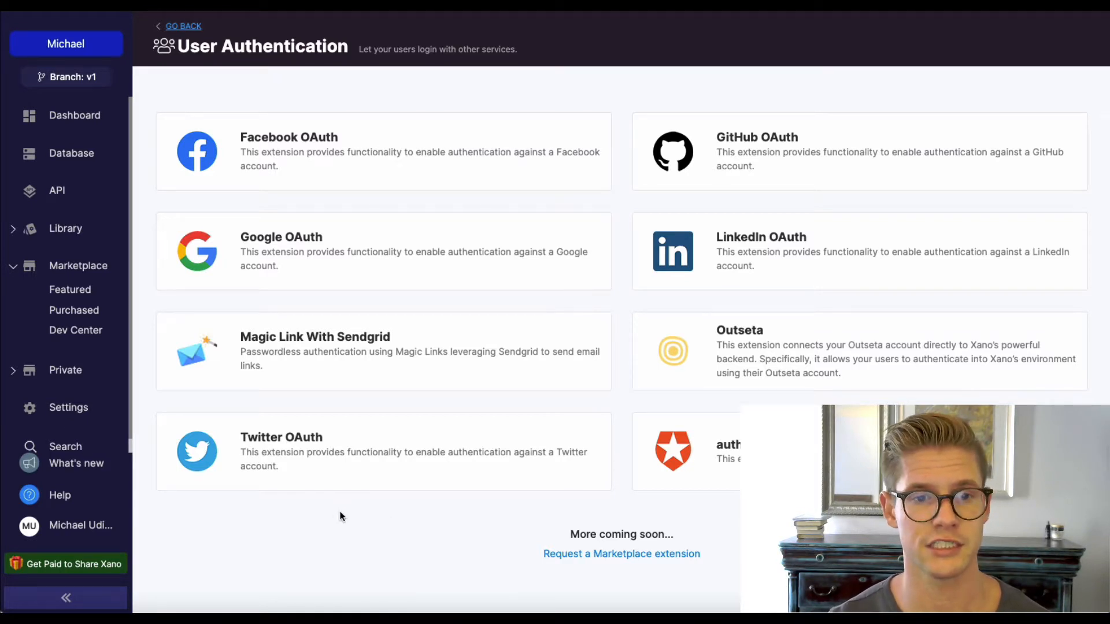
pyautogui.click(313, 456)
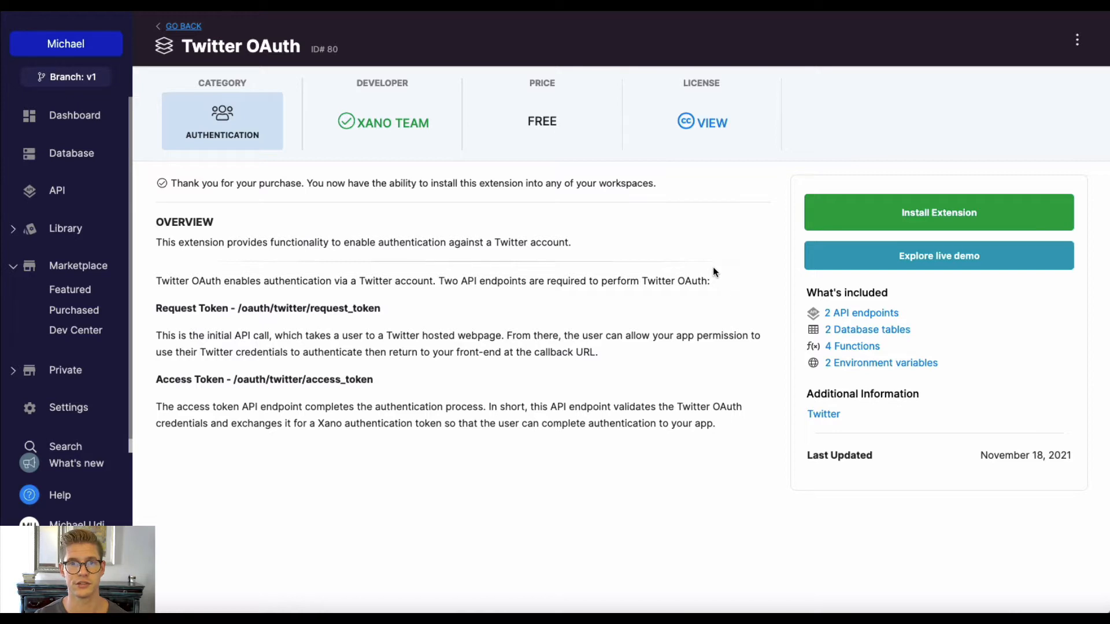
pyautogui.click(868, 214)
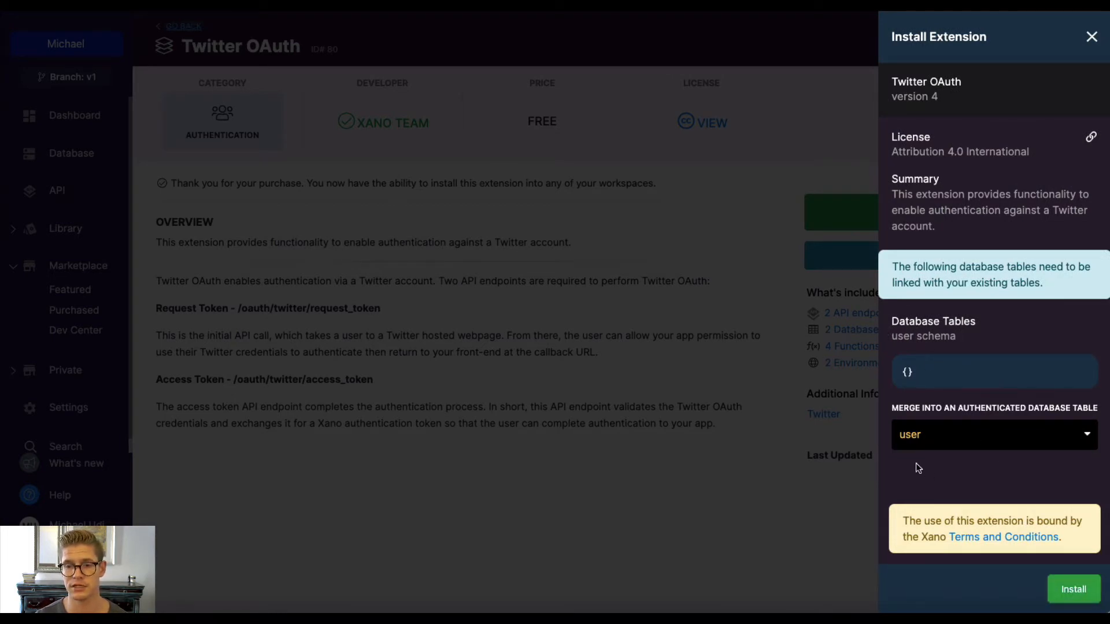
pyautogui.click(1071, 590)
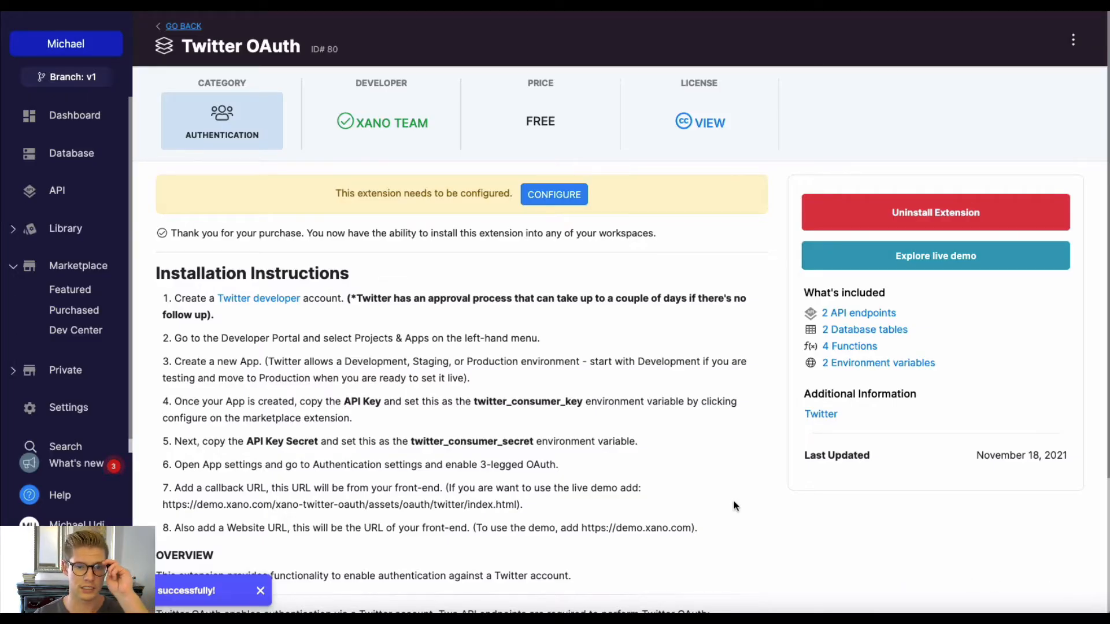
# - Review the Twitter OAuth installation instructions and the environment variables the extension requires
pyautogui.scroll(-2, 331, 273)
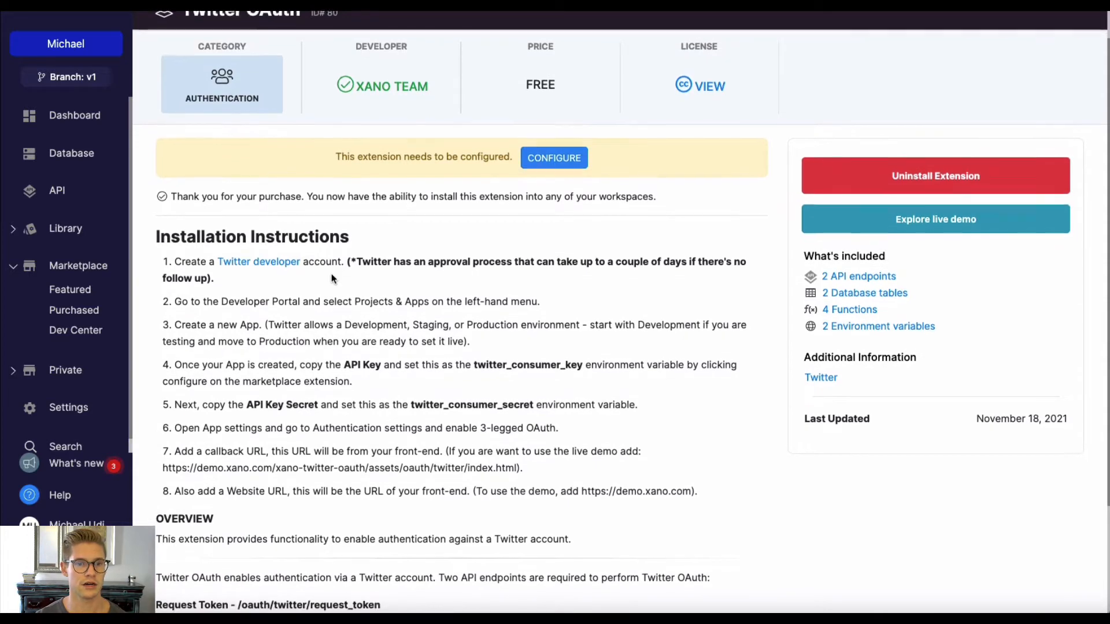
pyautogui.scroll(-3, 331, 273)
pyautogui.scroll(5, 388, 147)
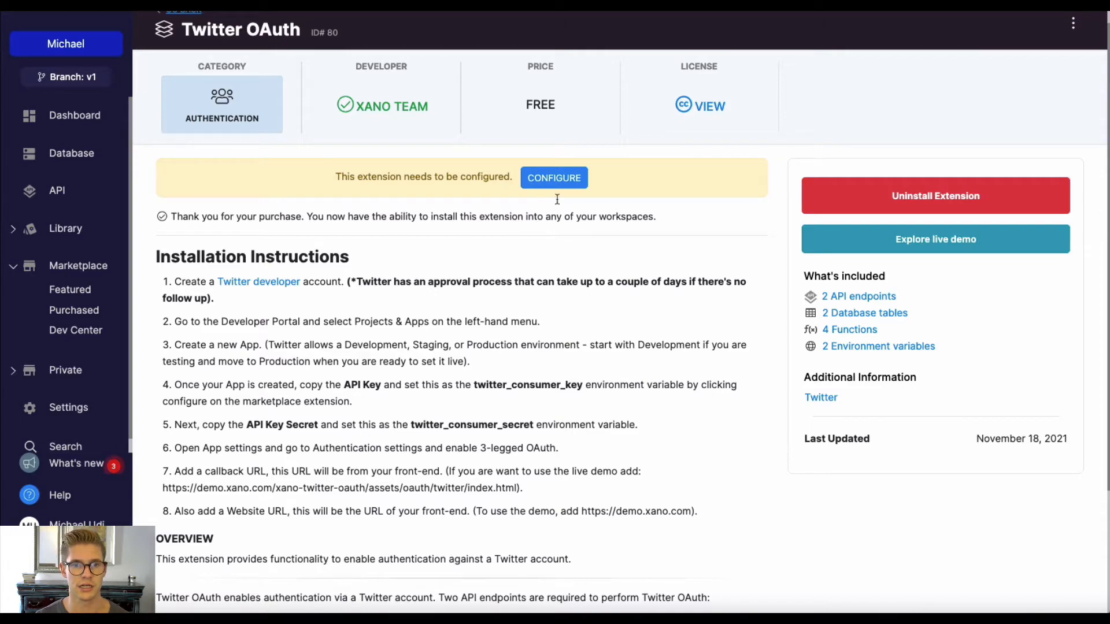
pyautogui.click(557, 177)
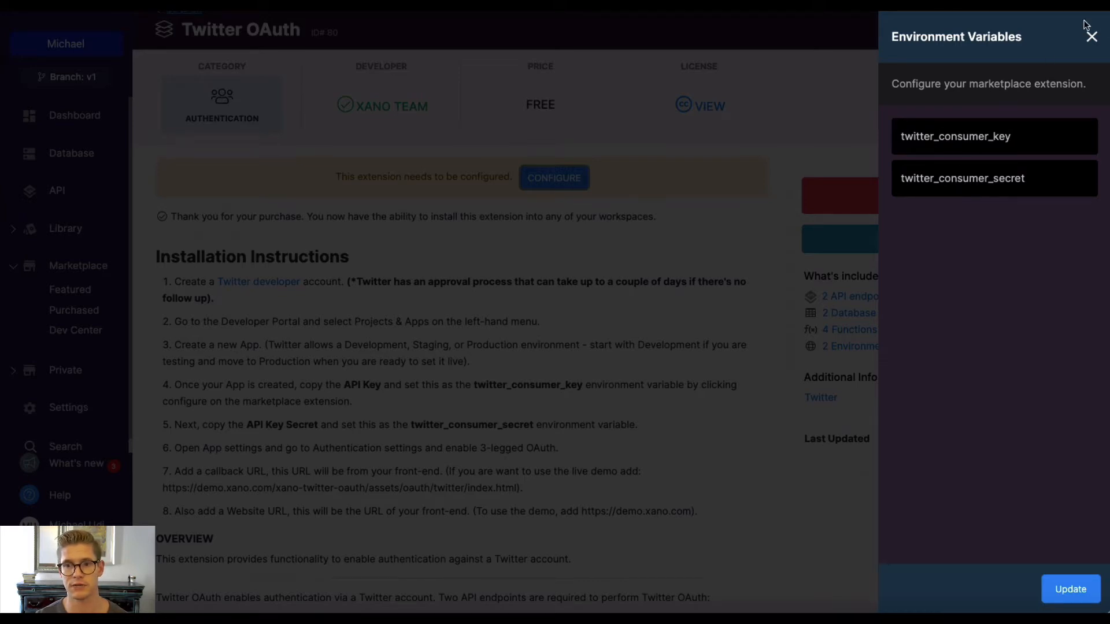
pyautogui.click(1091, 36)
# - Open the Twitter Developer Portal from the installation instructions and expand its Projects & Apps section
pyautogui.scroll(-1, 496, 340)
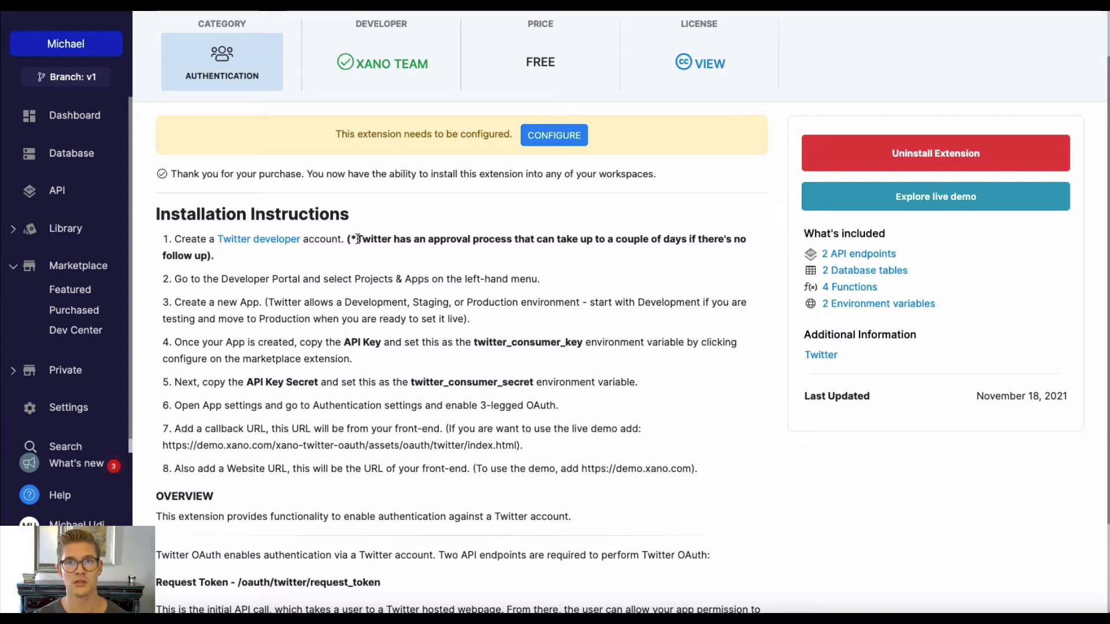
pyautogui.click(276, 242)
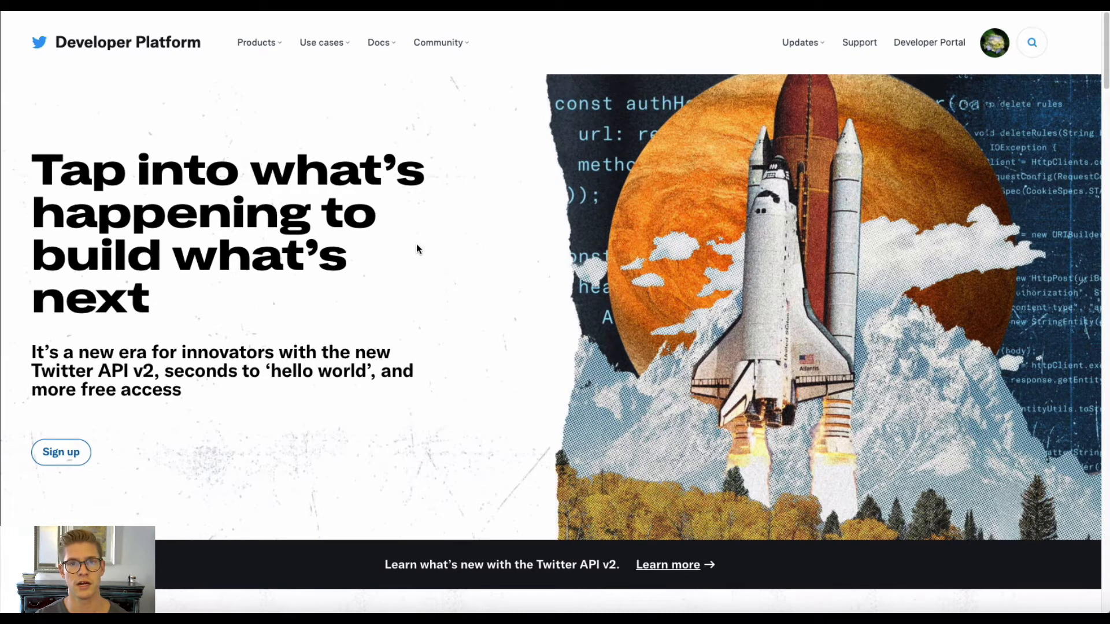
pyautogui.click(929, 48)
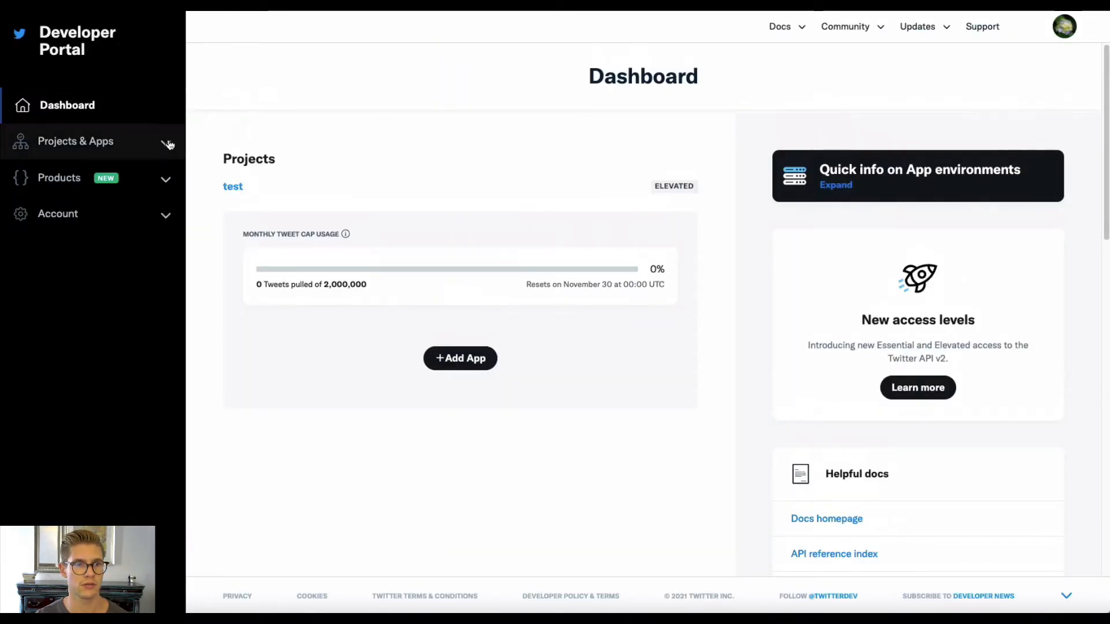
pyautogui.click(168, 143)
pyautogui.click(86, 145)
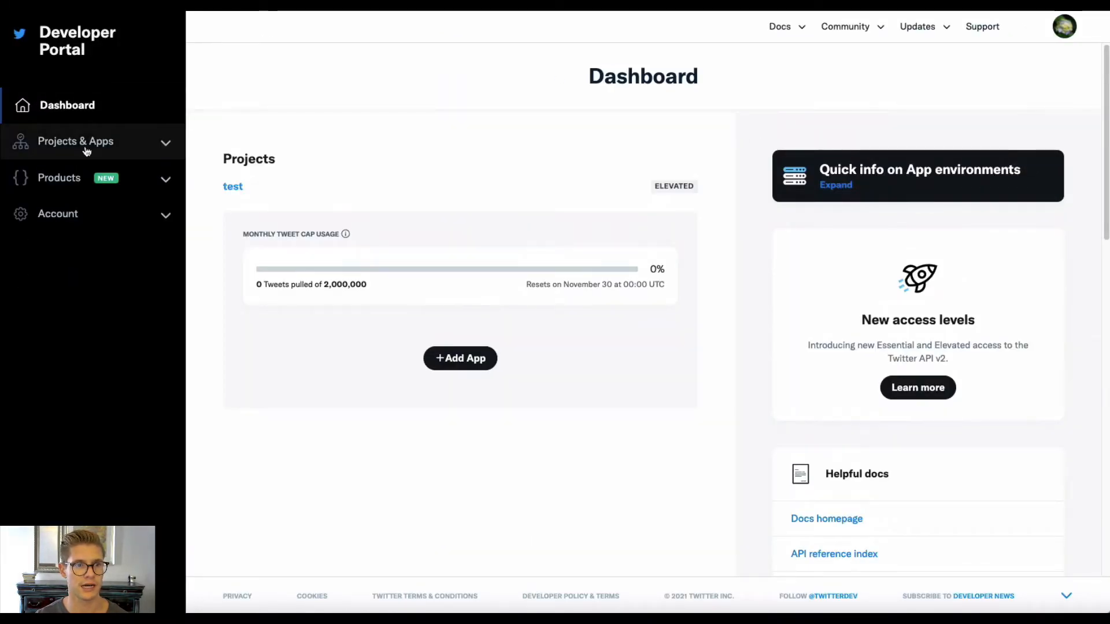
pyautogui.click(93, 143)
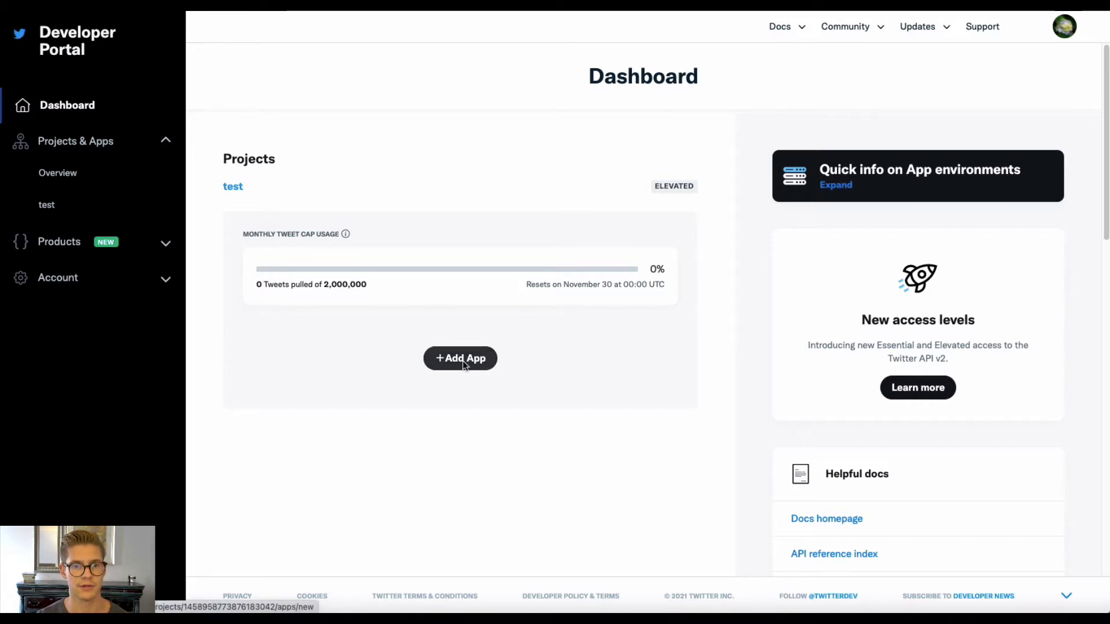
# - Add a new app to the test project with the Development environment and the name demo-video
pyautogui.click(463, 363)
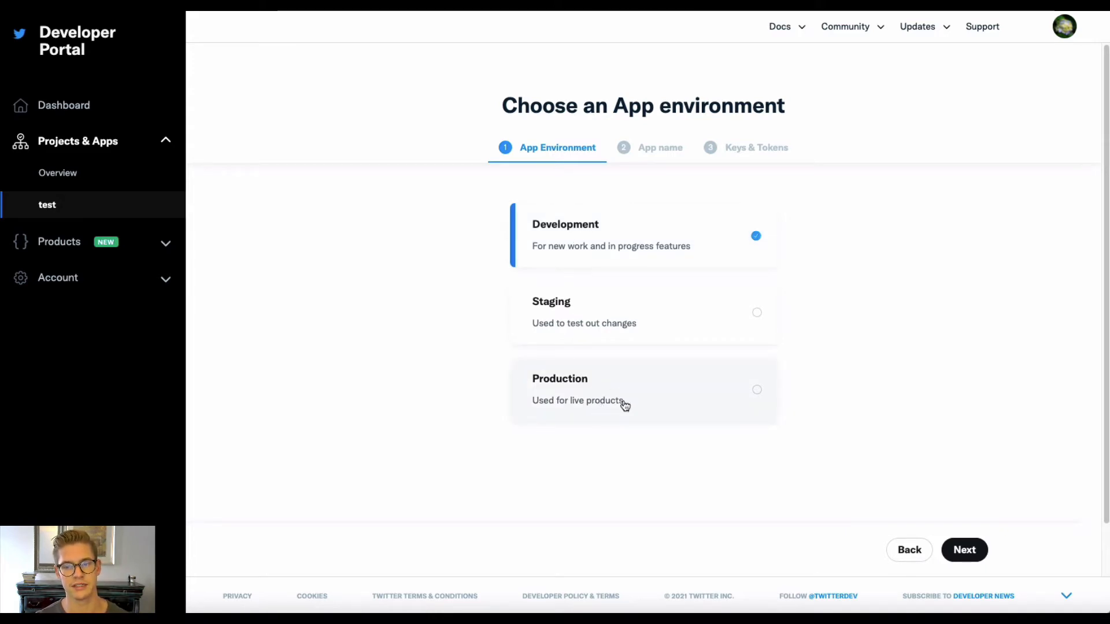
pyautogui.click(966, 551)
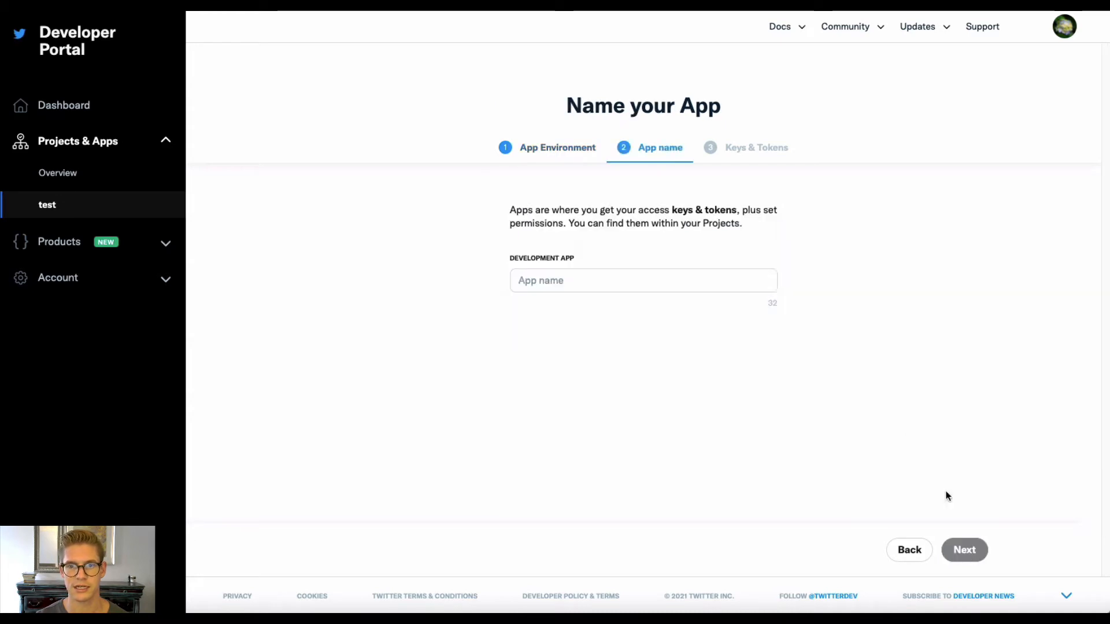
pyautogui.click(632, 277)
pyautogui.write('demo-video')
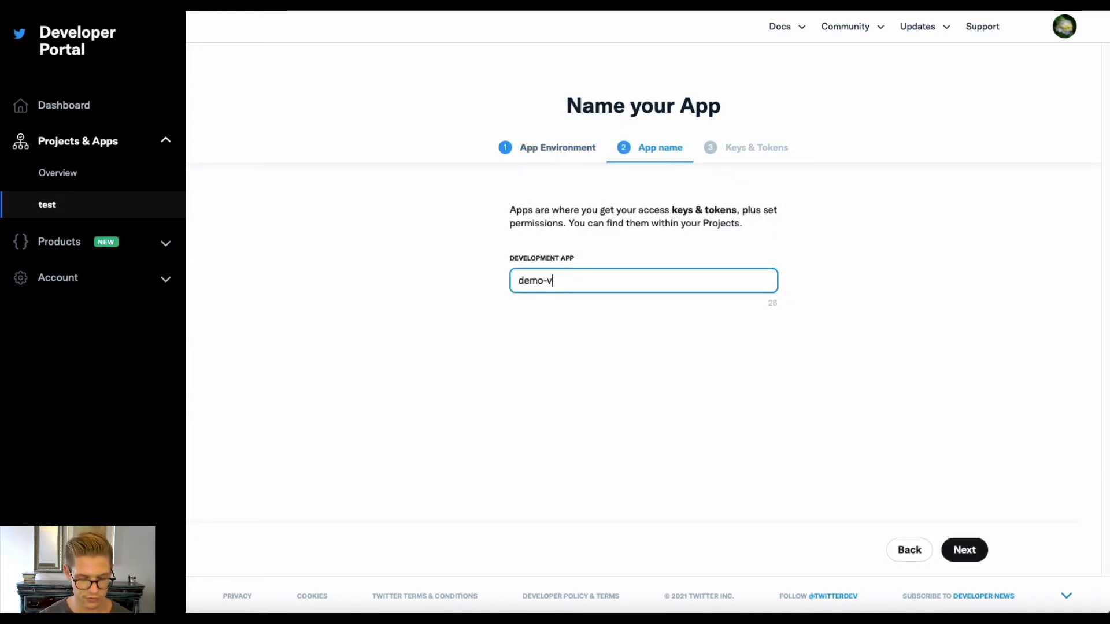
pyautogui.click(961, 552)
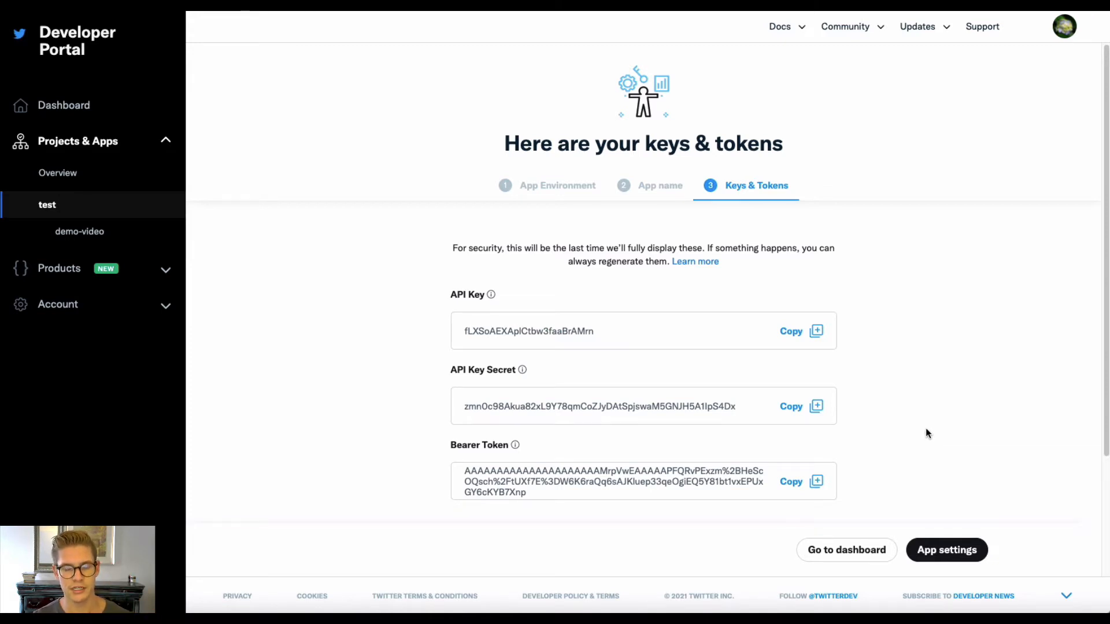
# - Copy the new app's API Key and paste it as the extension's twitter_consumer_key environment variable in Xano
pyautogui.click(790, 332)
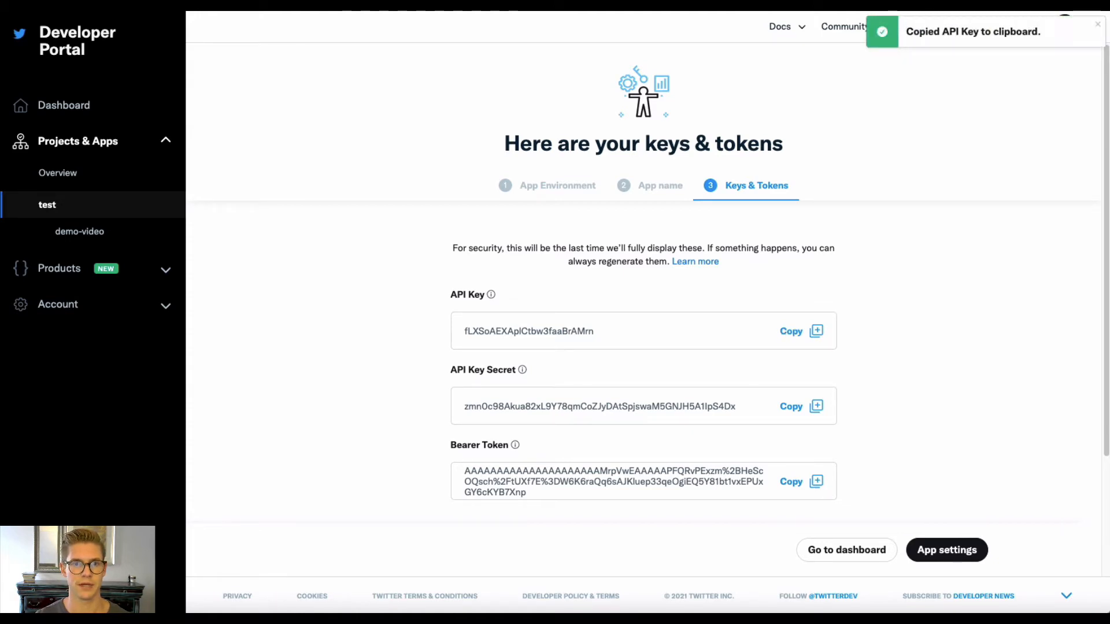
pyautogui.hotkey('ctrl', 'shift', 'Tab')
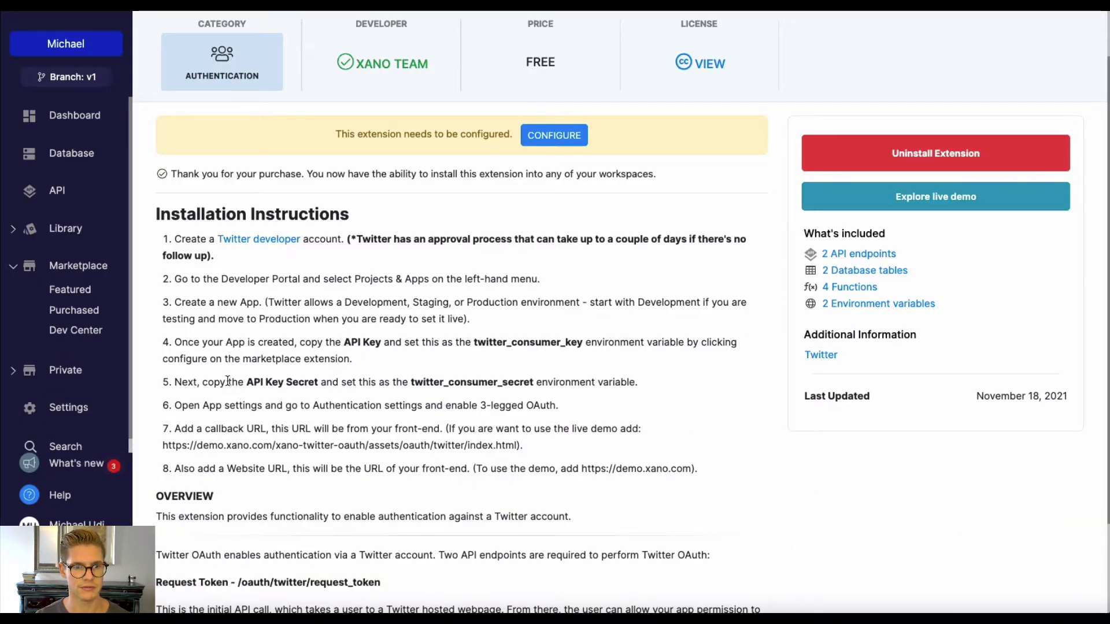
pyautogui.moveTo(328, 342); pyautogui.dragTo(581, 341)
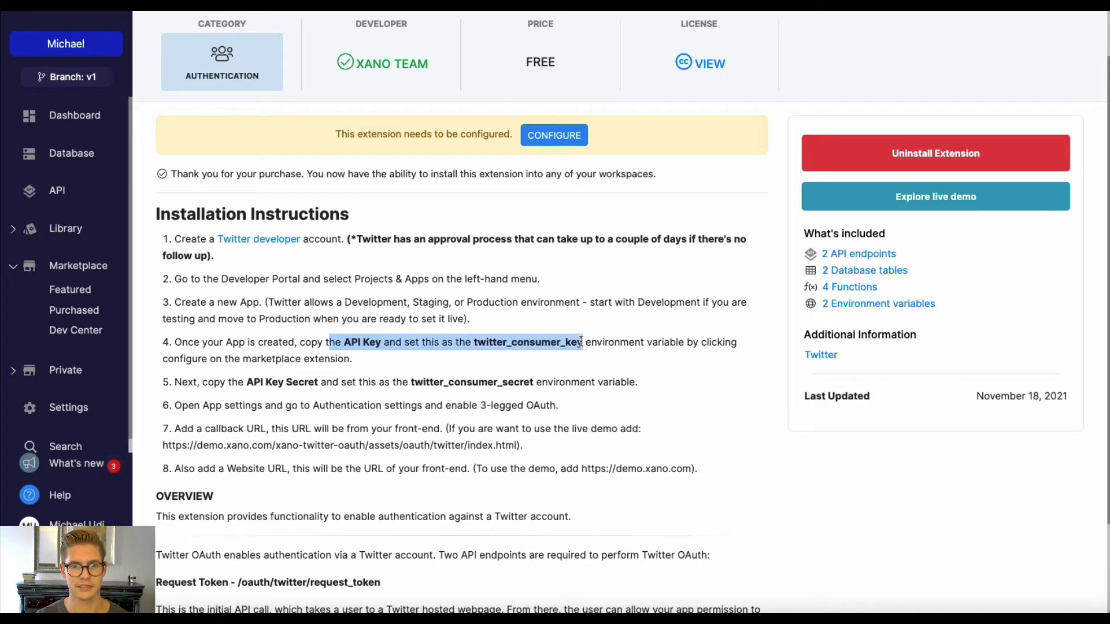
pyautogui.click(573, 180)
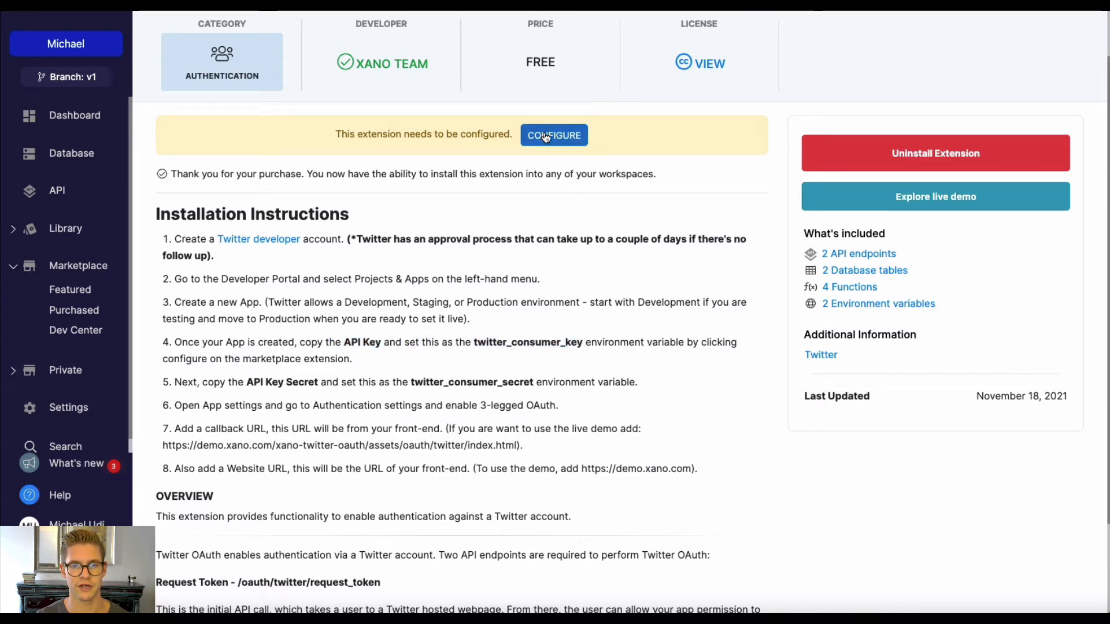
pyautogui.click(545, 135)
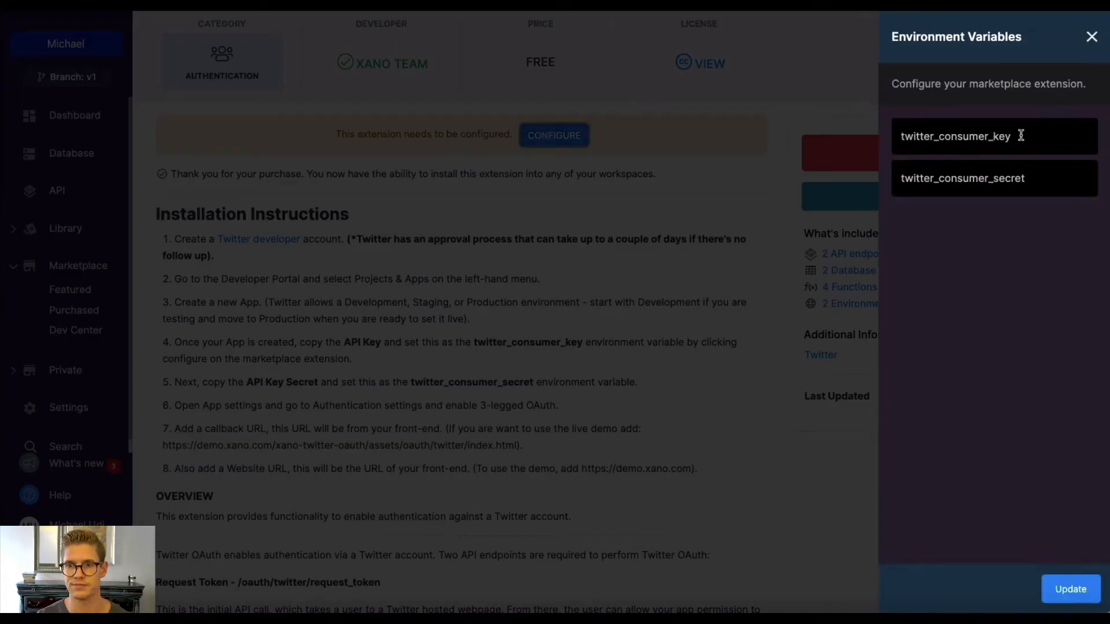
pyautogui.click(1021, 135)
pyautogui.hotkey('ctrl', 'v')
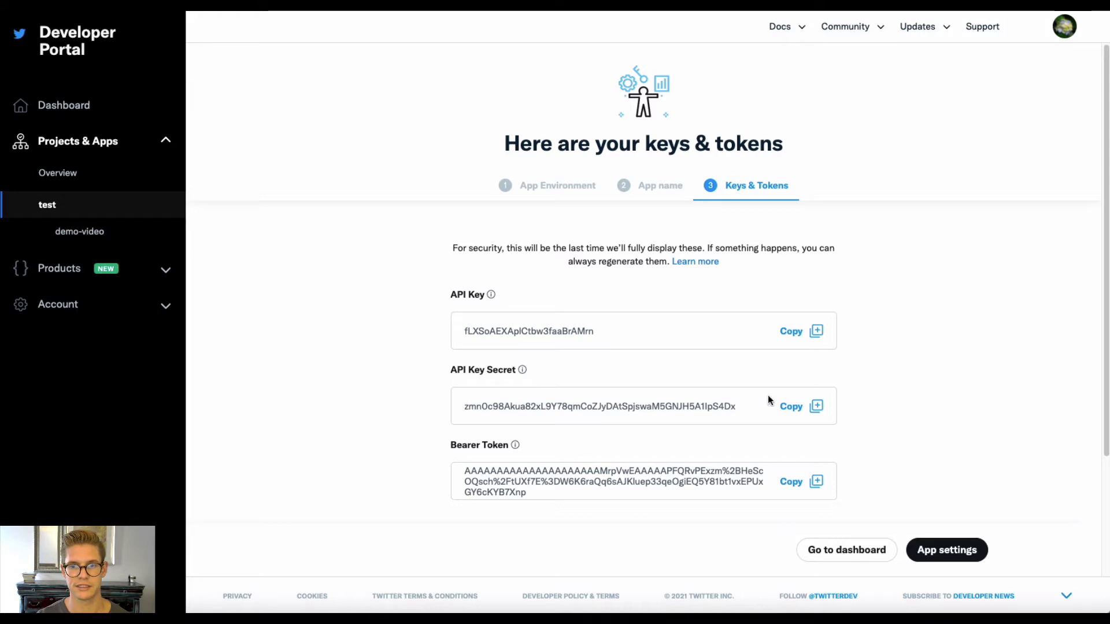
# - Copy the API Key Secret into the twitter_consumer_secret environment variable and save the extension's configuration
pyautogui.click(791, 407)
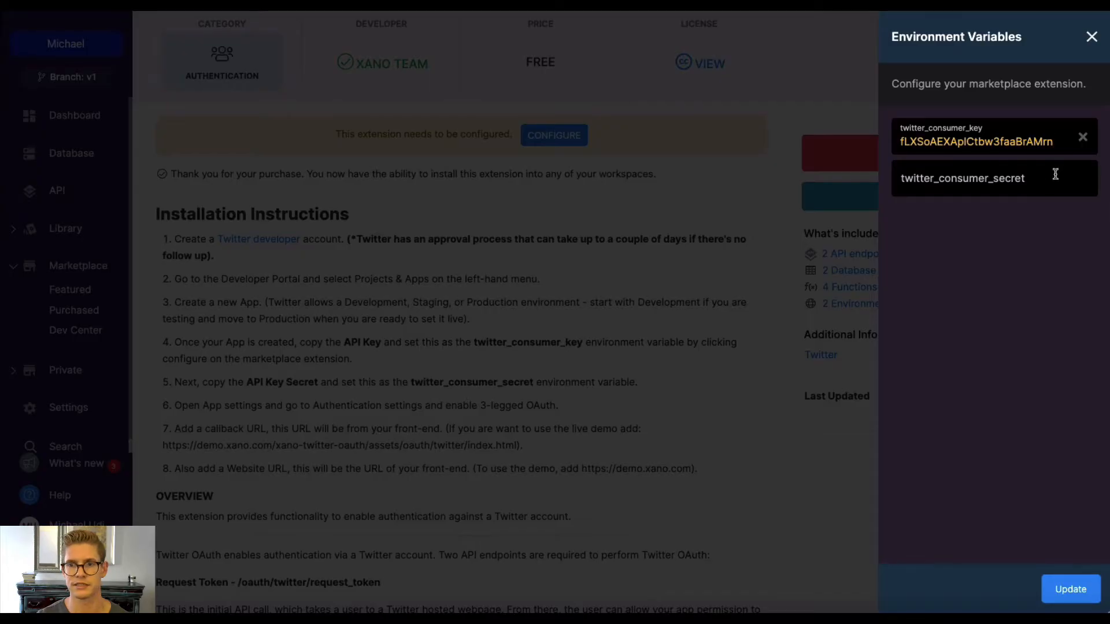
pyautogui.click(1042, 183)
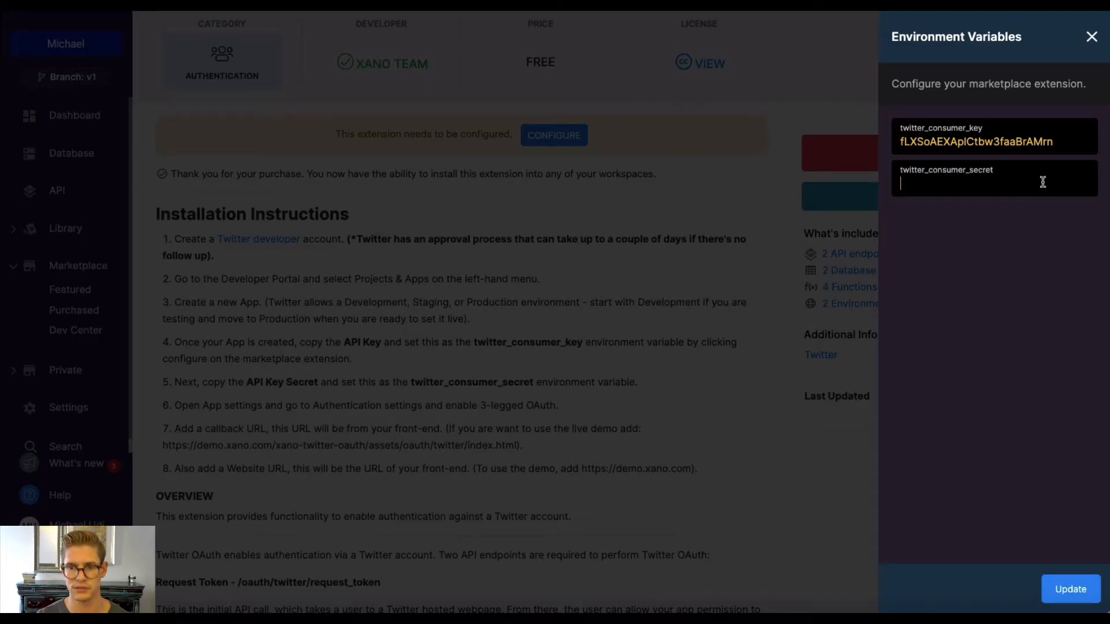
pyautogui.hotkey('ctrl', 'v')
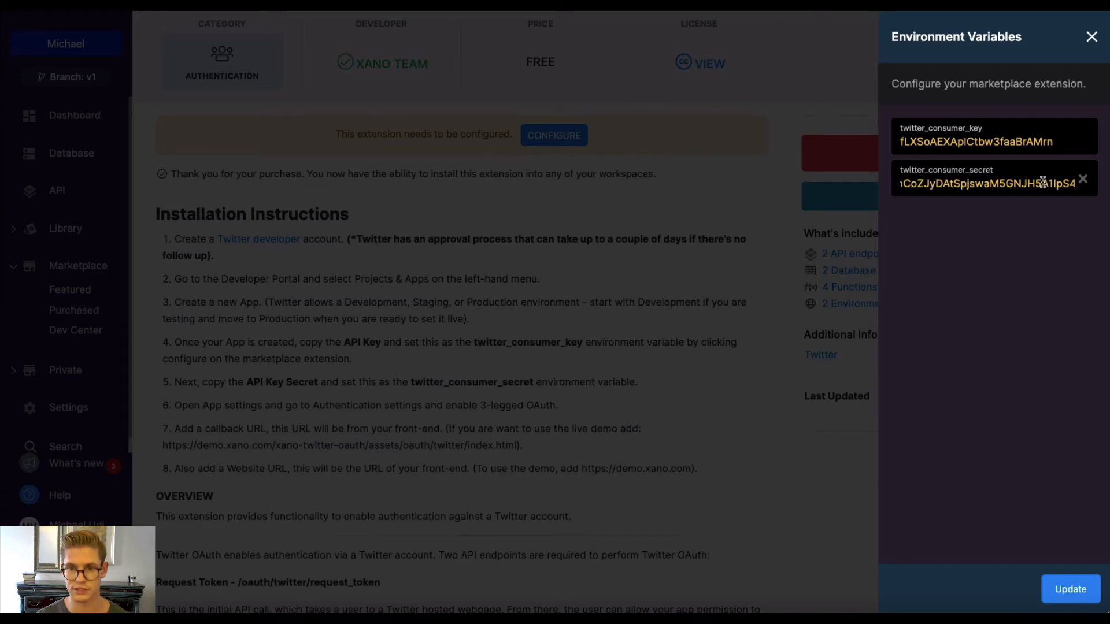
pyautogui.click(1062, 585)
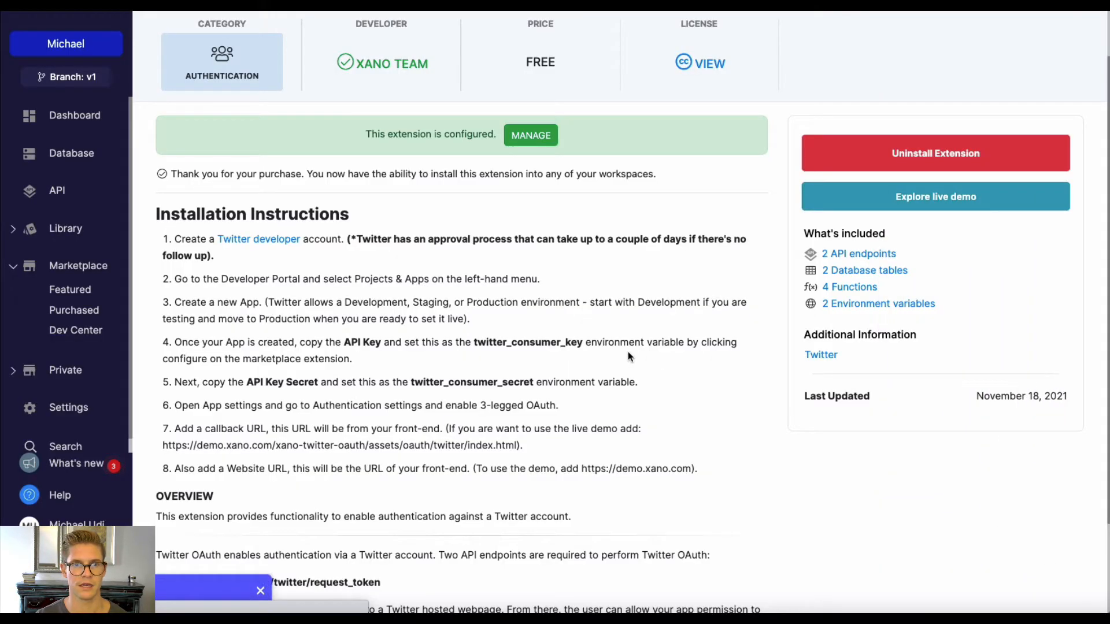
# - Enable 3-legged OAuth in the demo-video app's authentication settings in the Twitter Developer Portal
pyautogui.scroll(1, 628, 351)
pyautogui.scroll(-2, 629, 353)
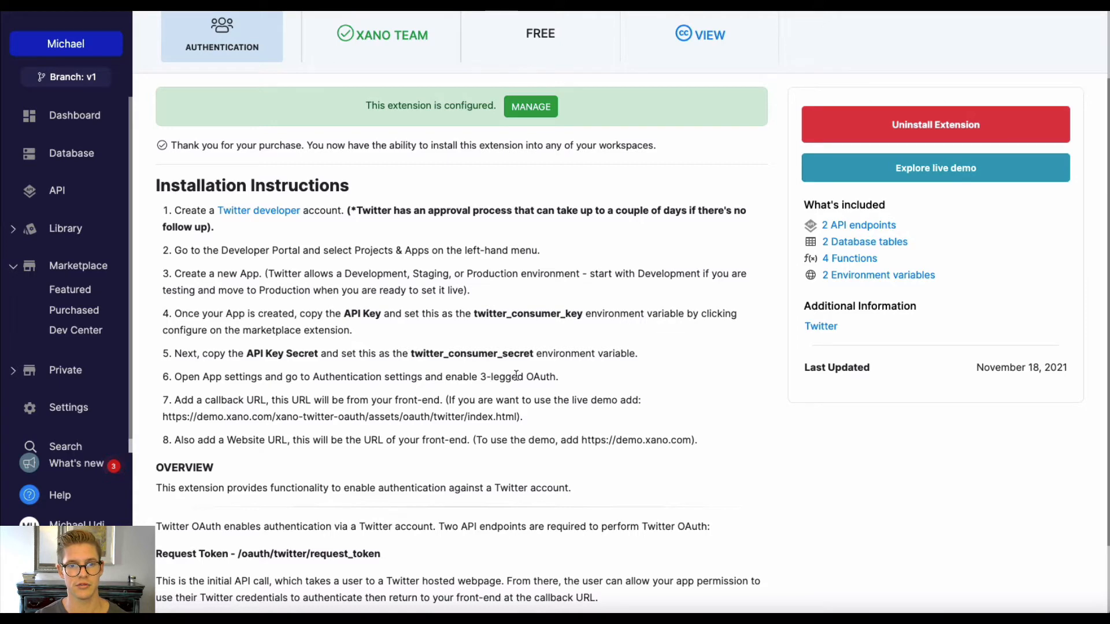
pyautogui.scroll(-1, 547, 375)
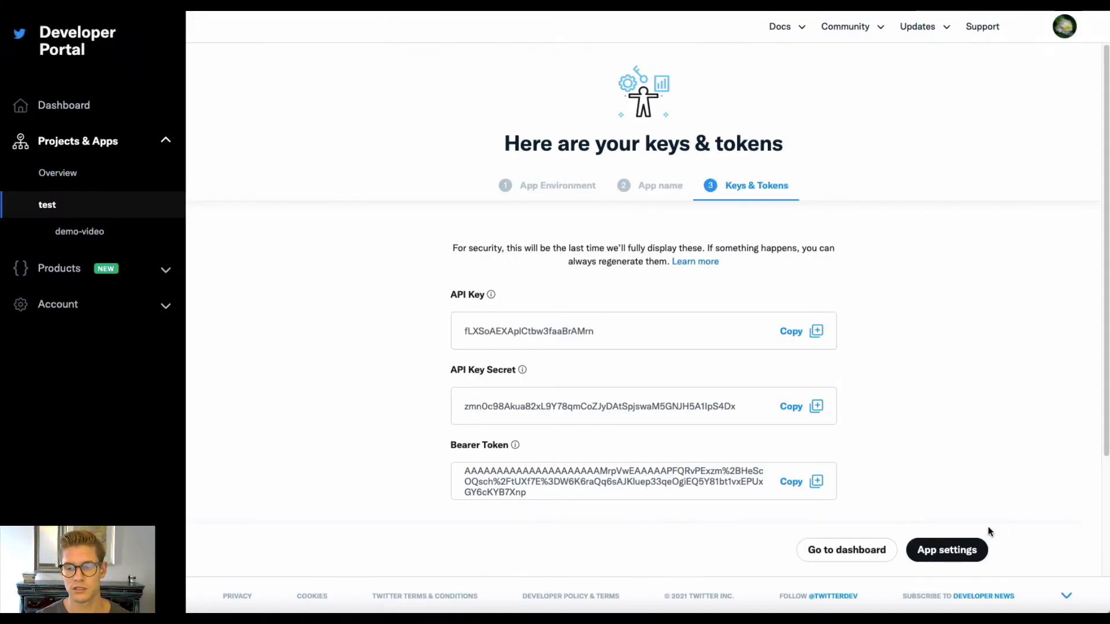
pyautogui.click(956, 551)
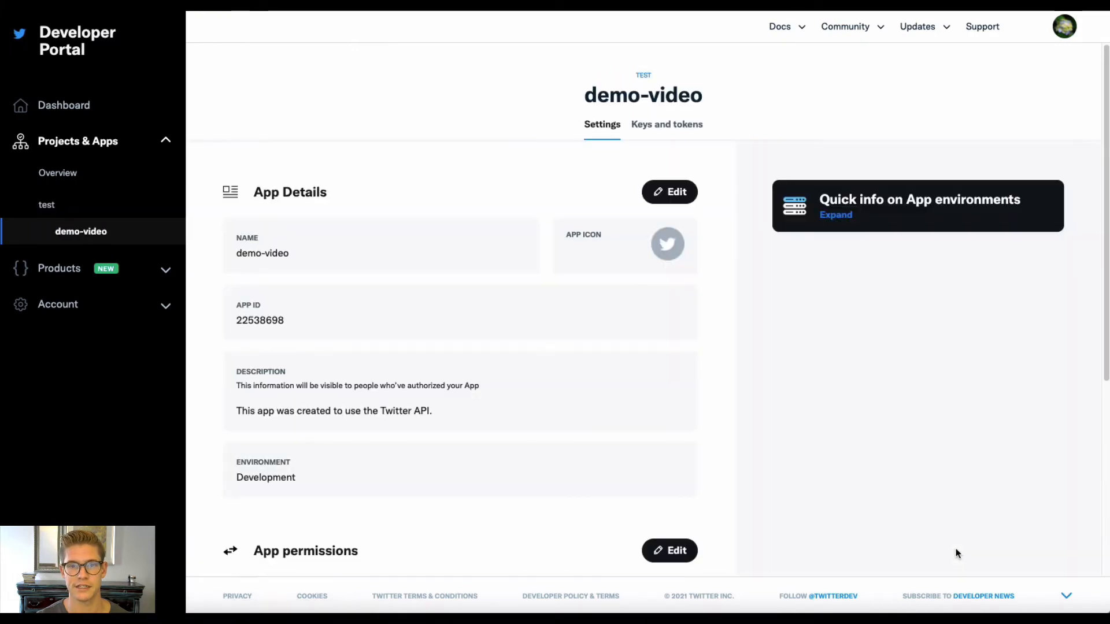
pyautogui.scroll(-5, 750, 403)
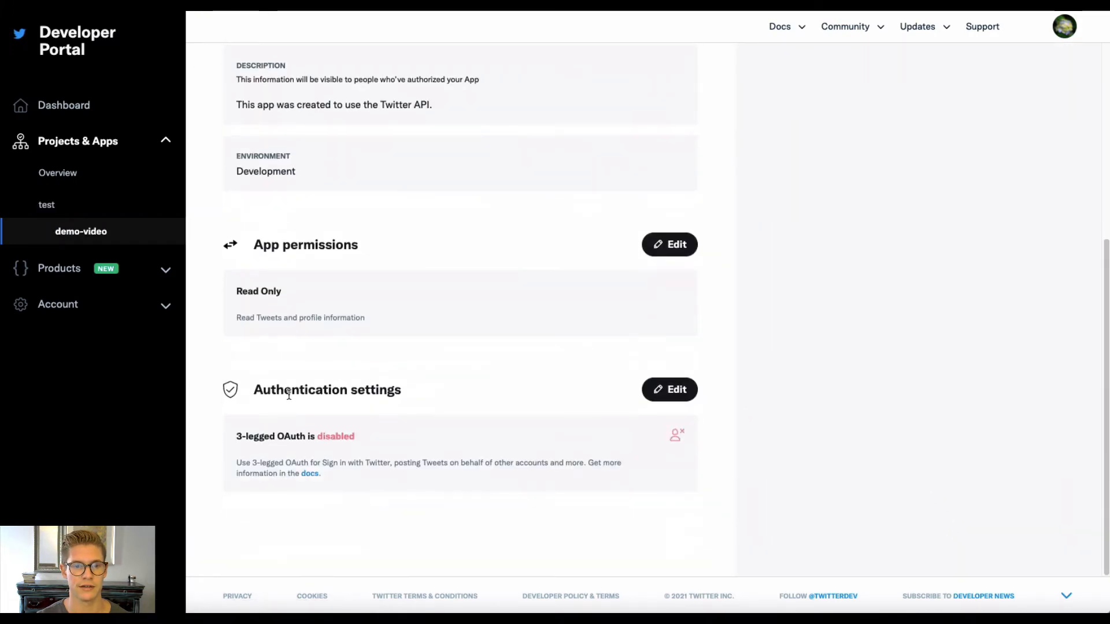
pyautogui.click(668, 390)
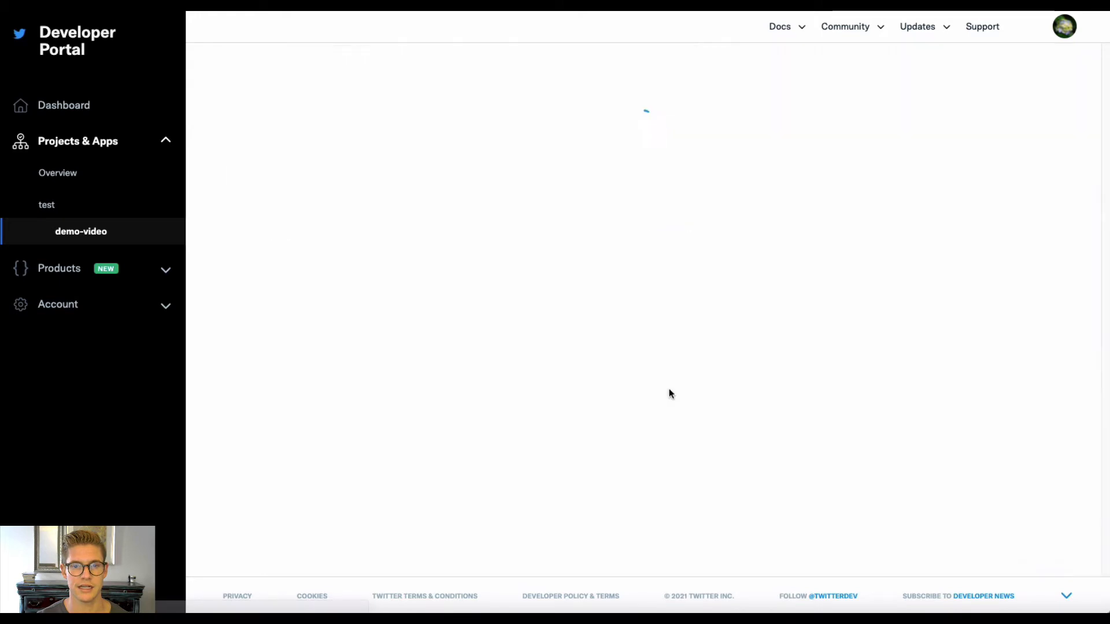
pyautogui.click(672, 244)
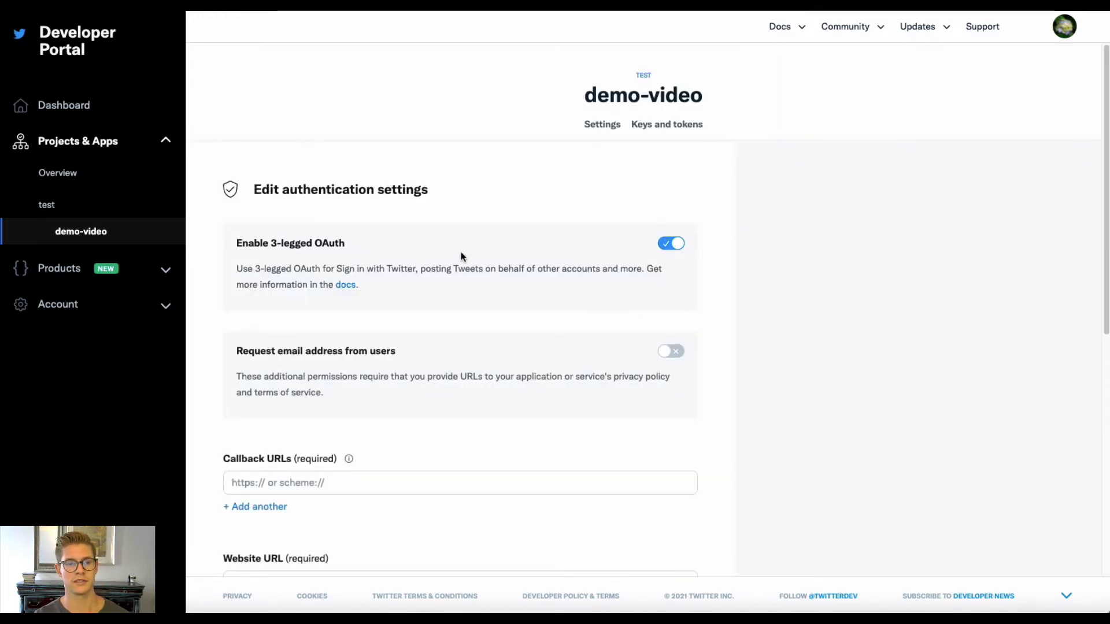
pyautogui.scroll(-4, 460, 253)
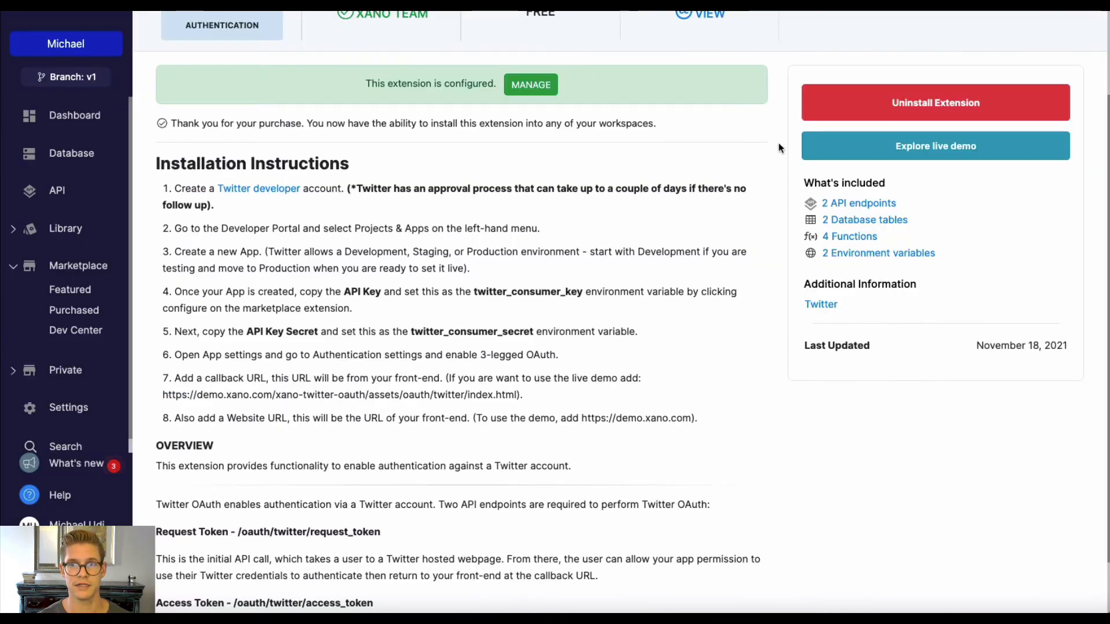
pyautogui.scroll(-2, 567, 338)
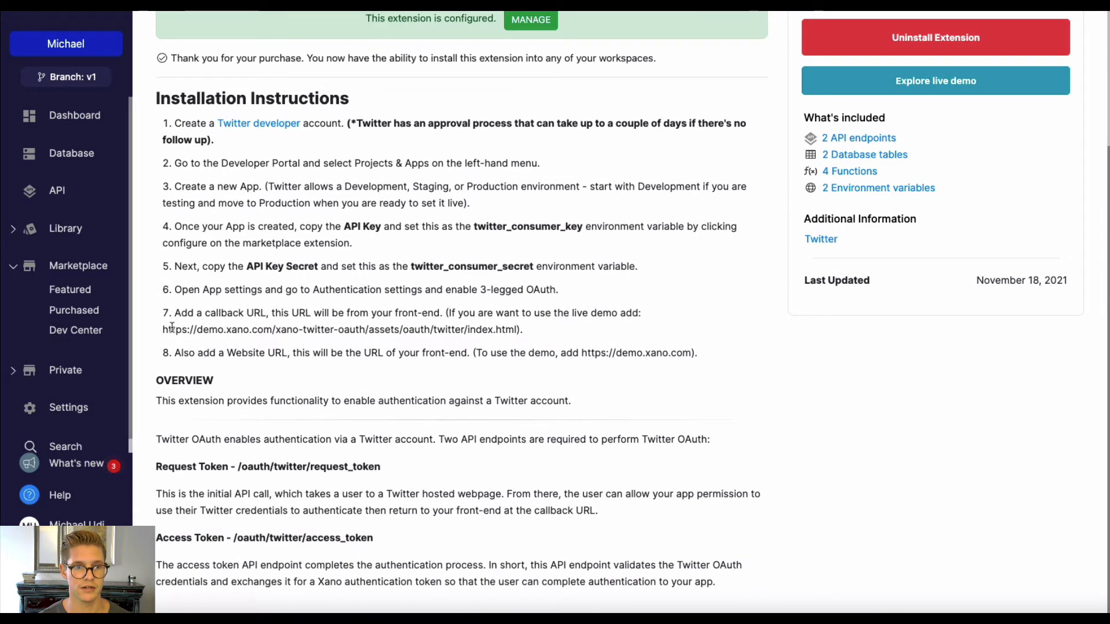
pyautogui.moveTo(163, 329); pyautogui.dragTo(517, 331)
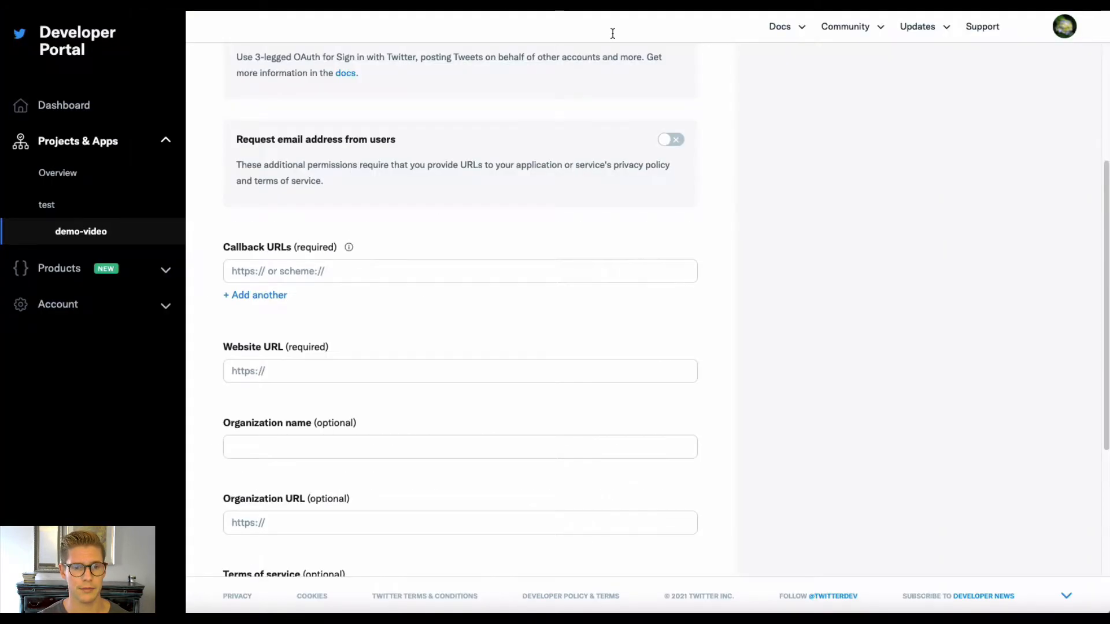
pyautogui.click(353, 270)
pyautogui.hotkey('ctrl', 'v')
pyautogui.click(491, 317)
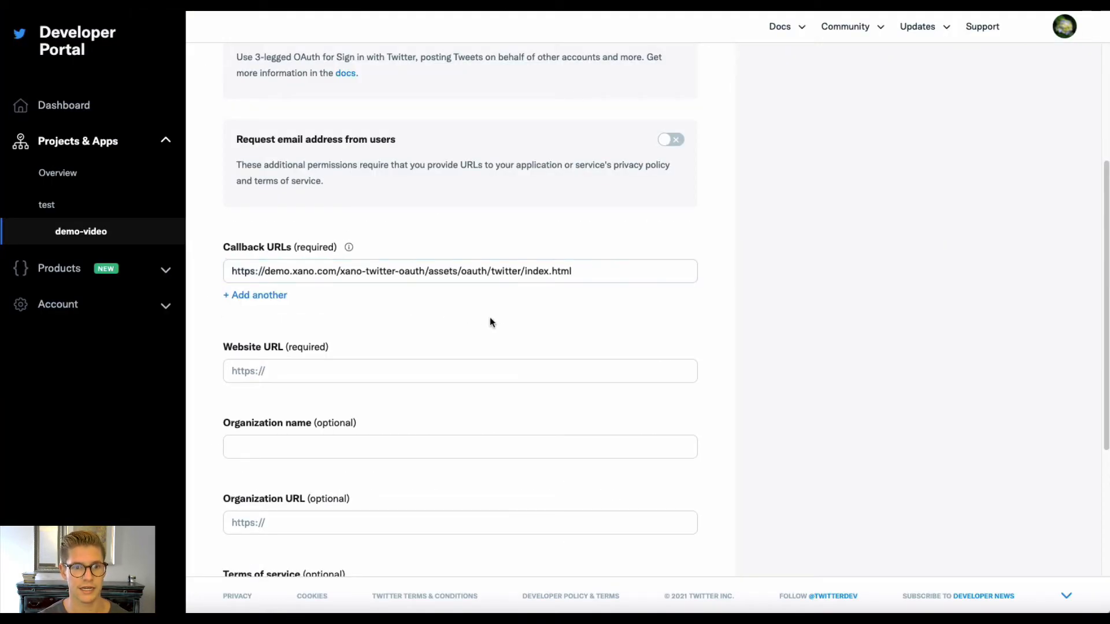
pyautogui.moveTo(233, 270); pyautogui.dragTo(338, 263)
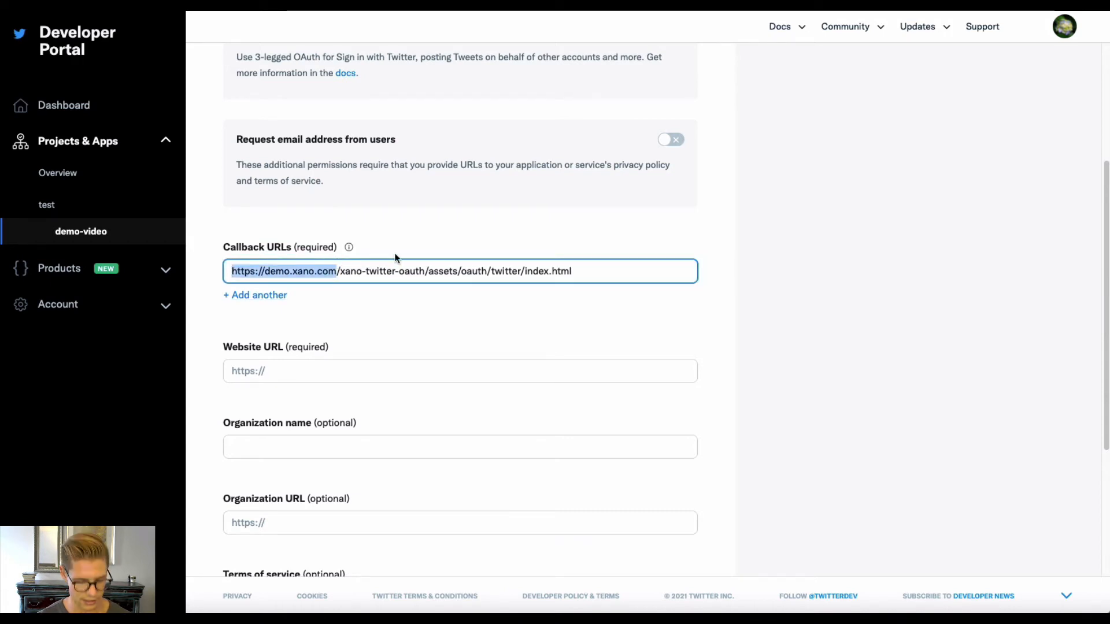
pyautogui.click(344, 370)
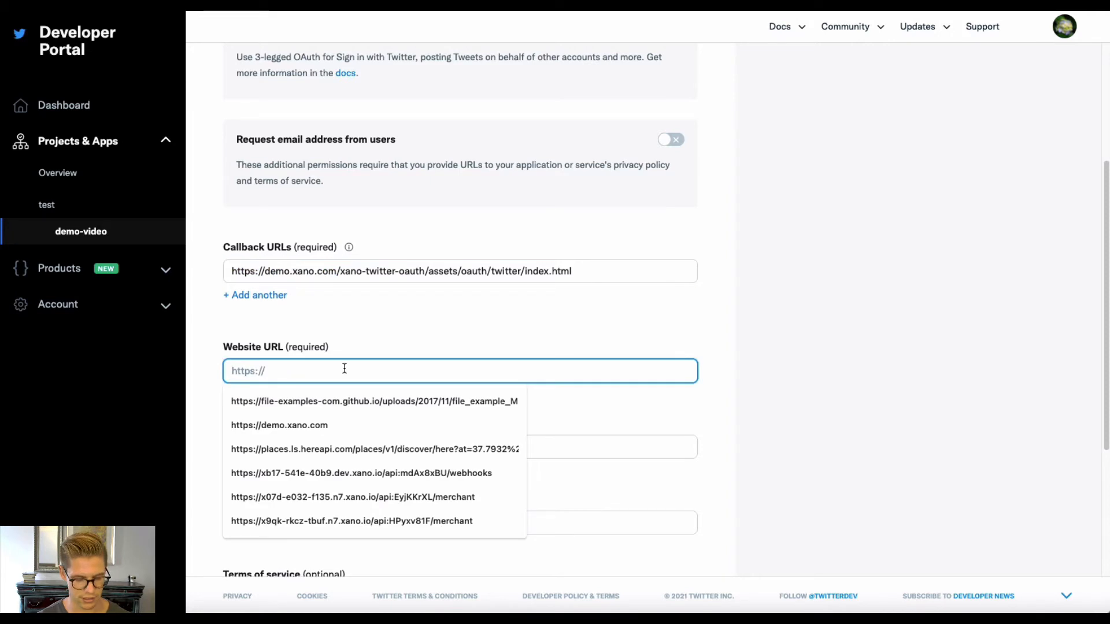
pyautogui.click(279, 425)
pyautogui.scroll(-4, 723, 271)
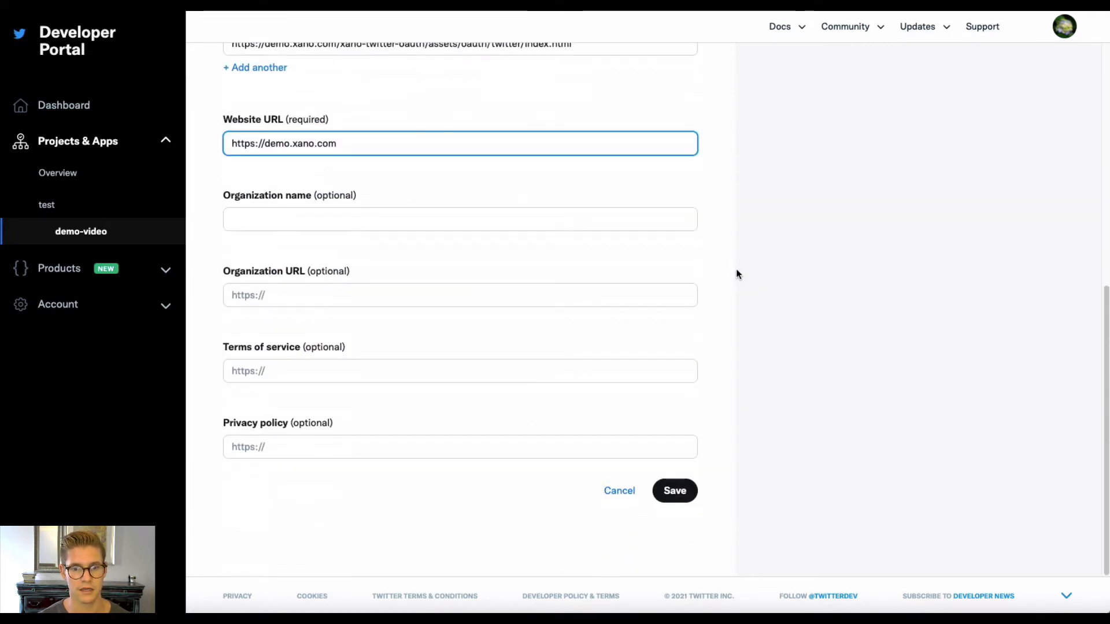
pyautogui.click(679, 490)
pyautogui.scroll(8, 759, 374)
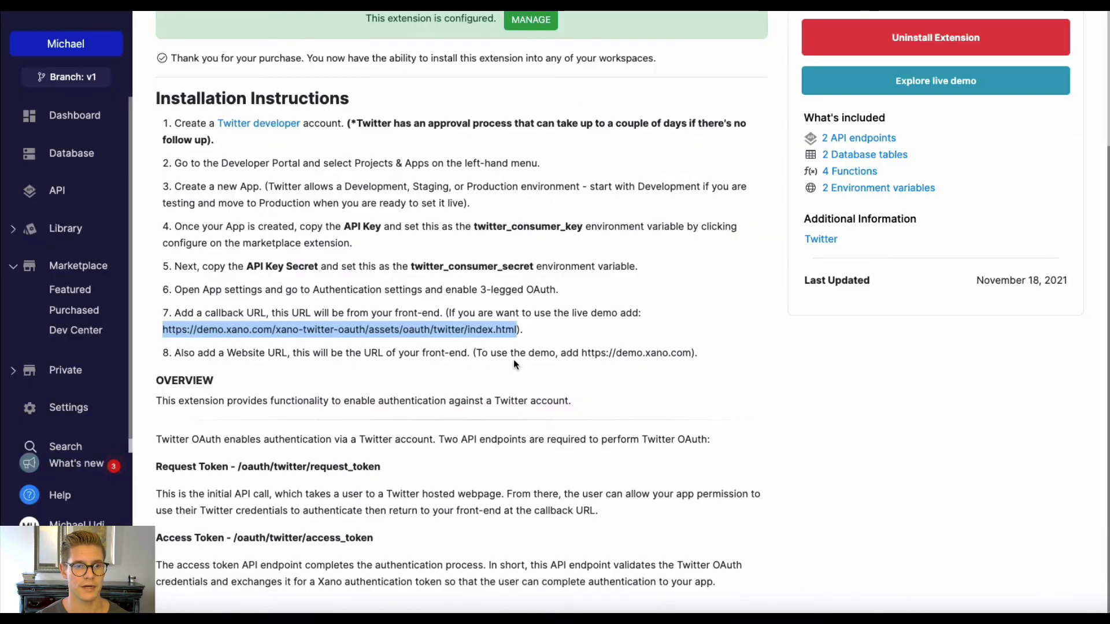
# - In Xano, examine the inputs and function stack of the twitter-oauth API group's /oauth/twitter/request_token endpoint, then return to the group
pyautogui.click(603, 344)
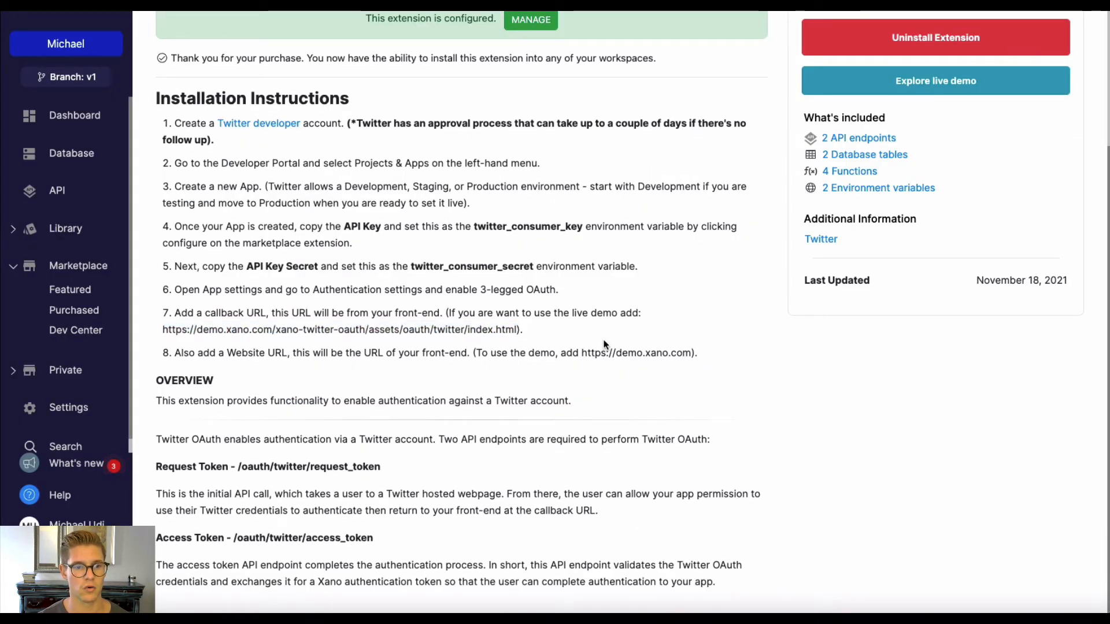
pyautogui.click(66, 196)
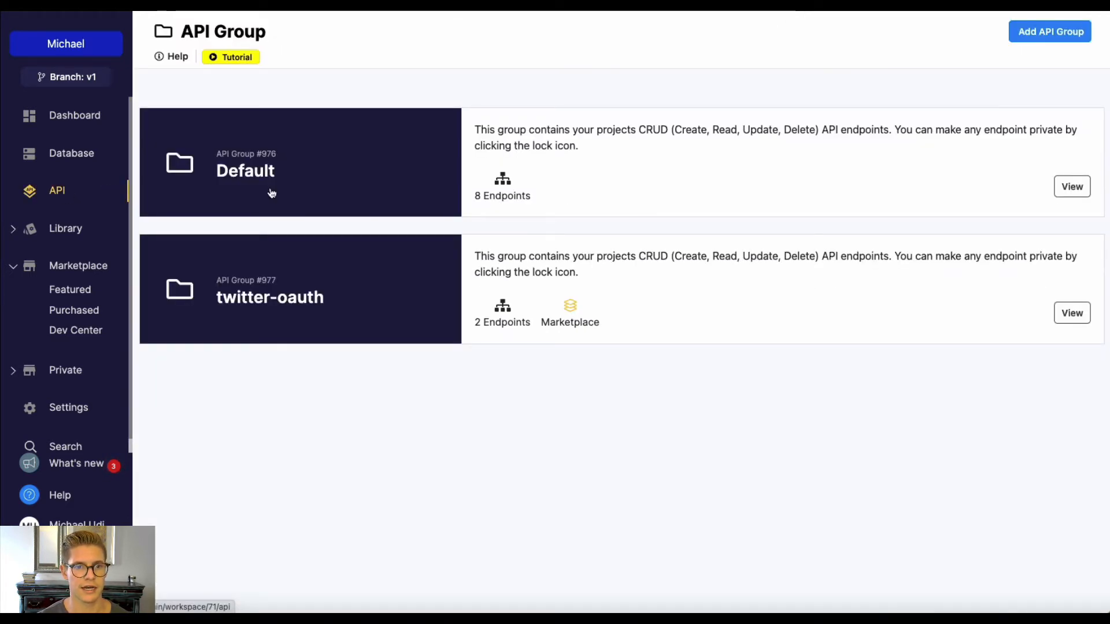
pyautogui.click(726, 304)
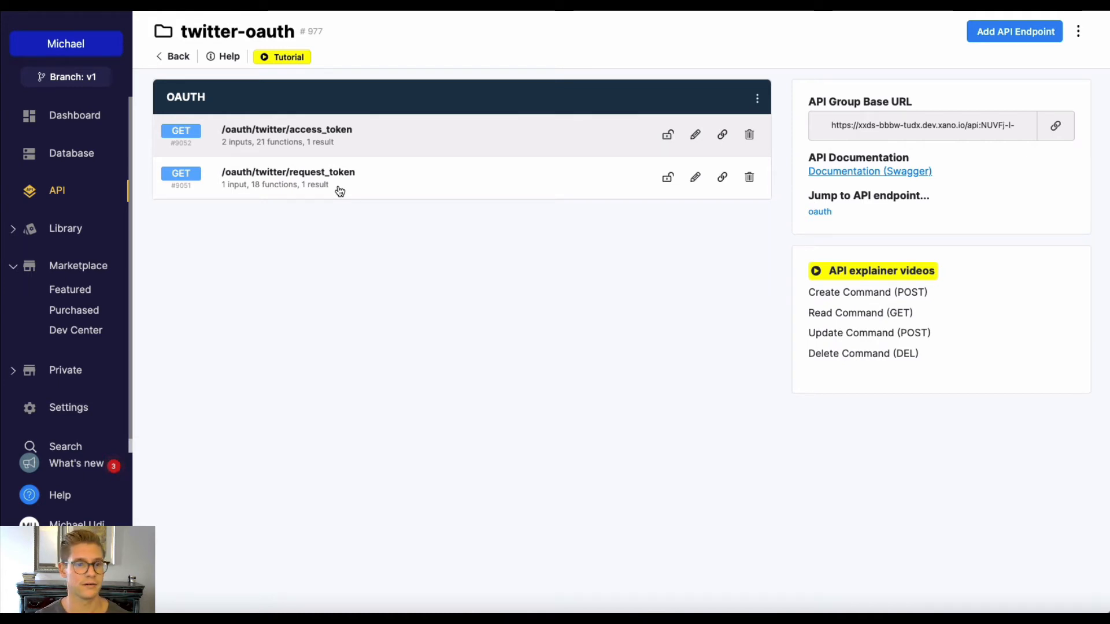
pyautogui.click(405, 183)
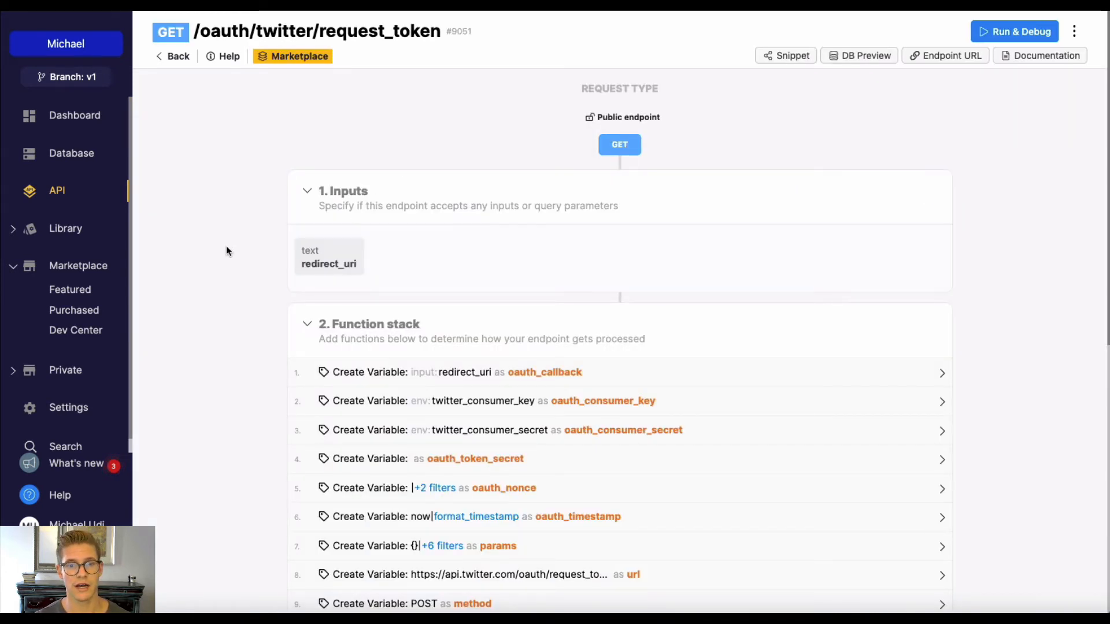
pyautogui.click(184, 60)
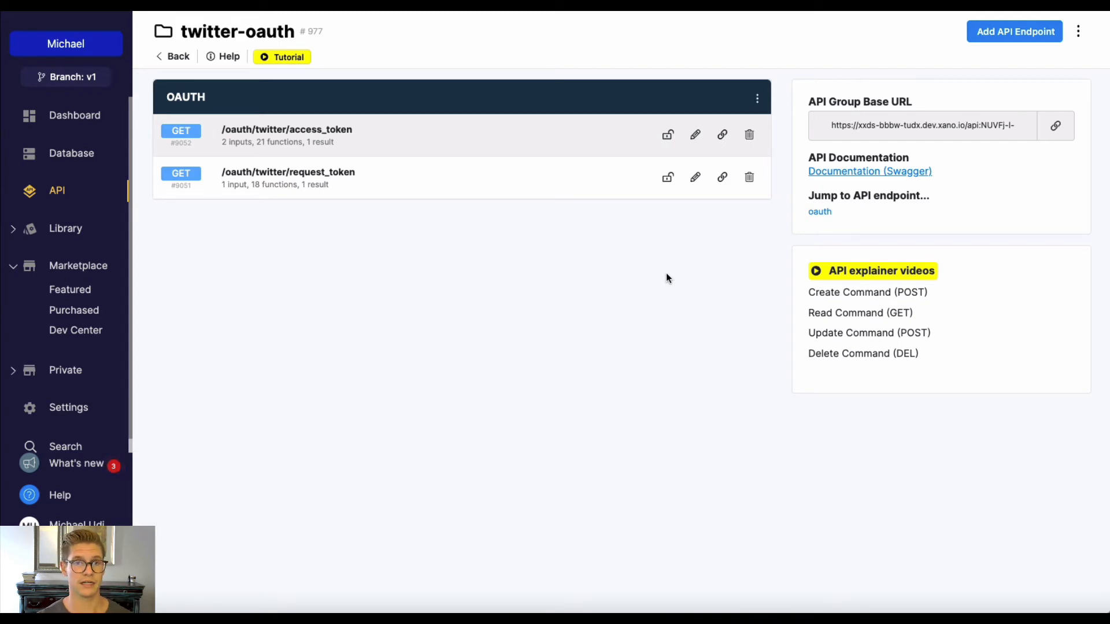
# - Review the /oauth/twitter/access_token endpoint's inputs, function stack and response, then return to the twitter-oauth group
pyautogui.click(423, 133)
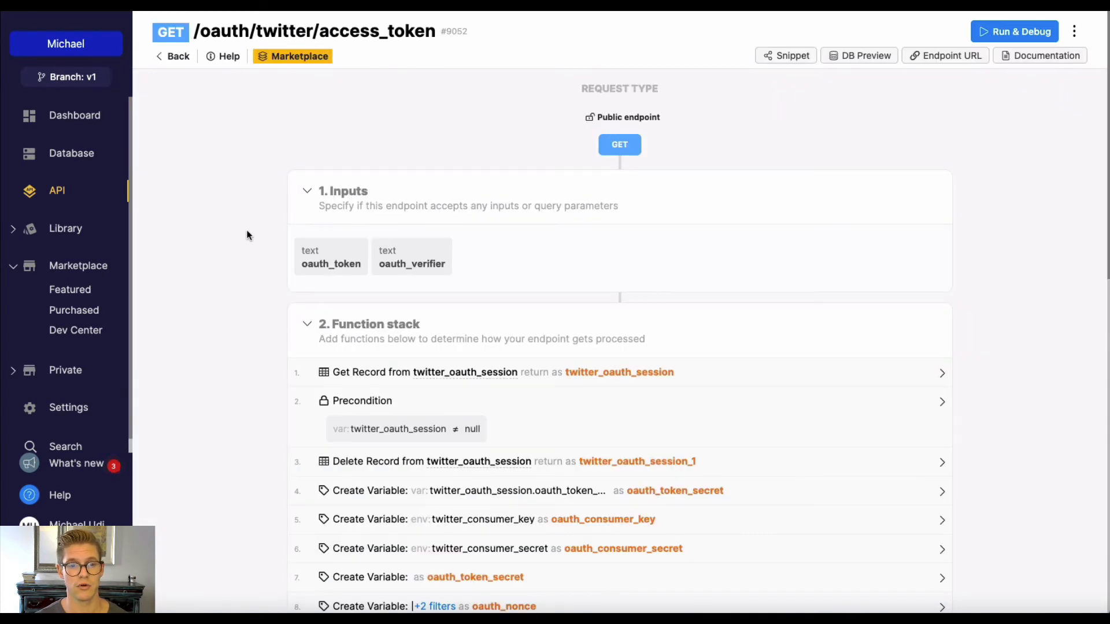
pyautogui.scroll(-4, 247, 235)
pyautogui.scroll(1, 247, 235)
pyautogui.scroll(3, 247, 234)
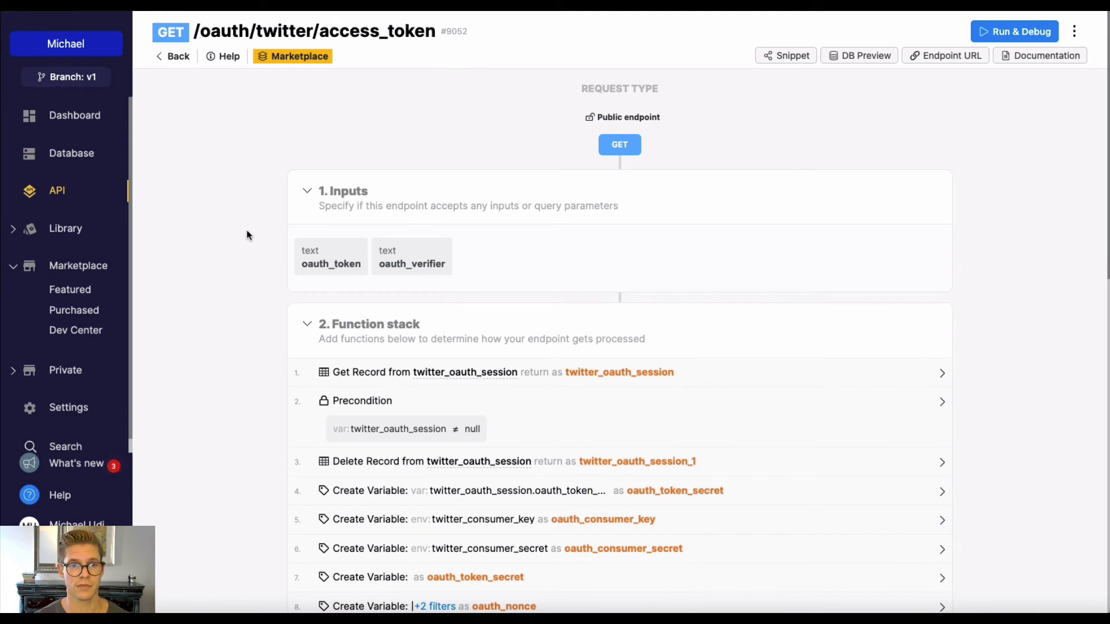
pyautogui.scroll(-3, 246, 231)
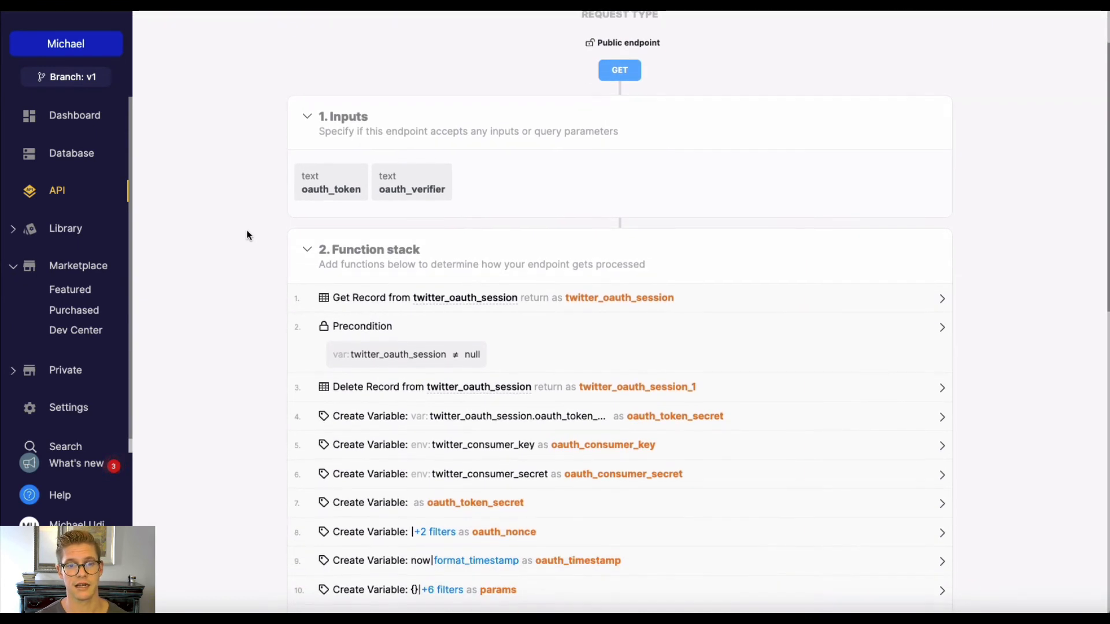
pyautogui.scroll(-9, 246, 234)
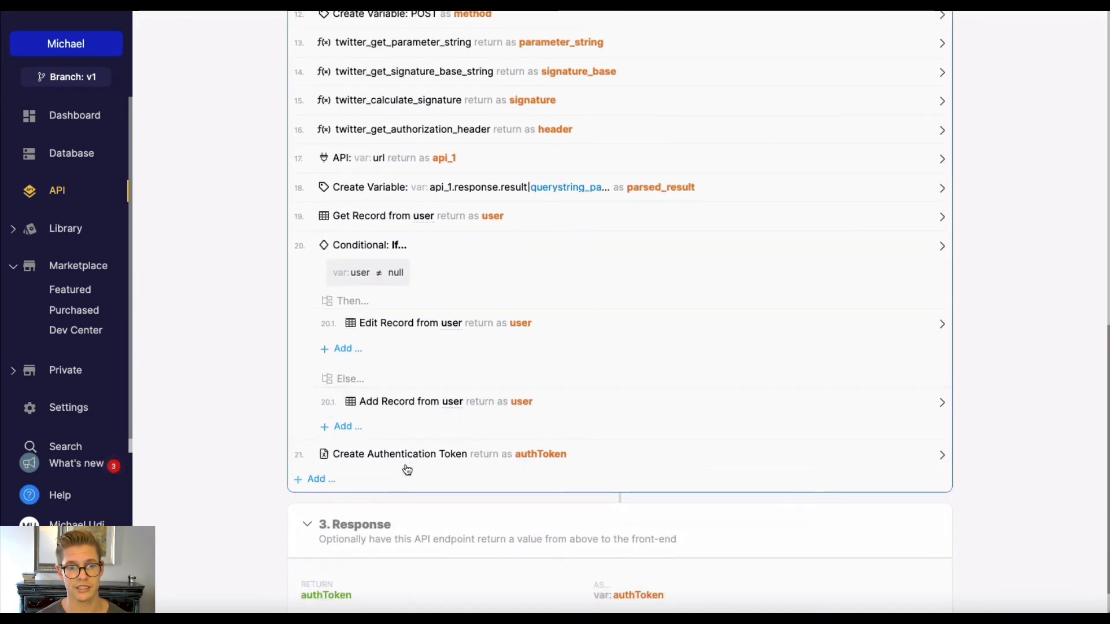
pyautogui.scroll(12, 216, 262)
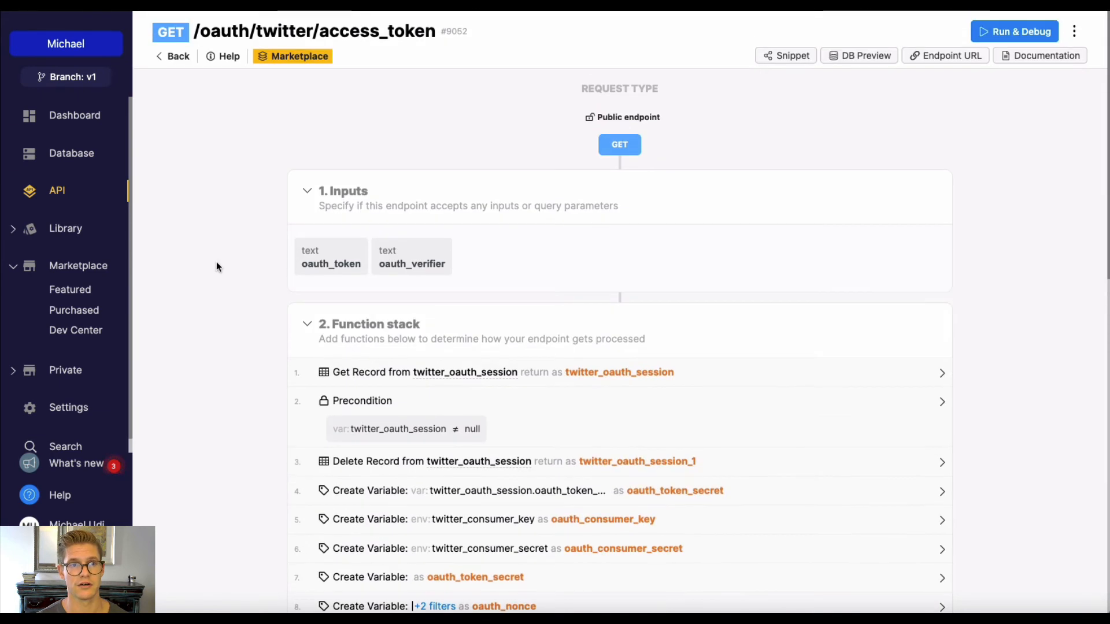
pyautogui.click(177, 58)
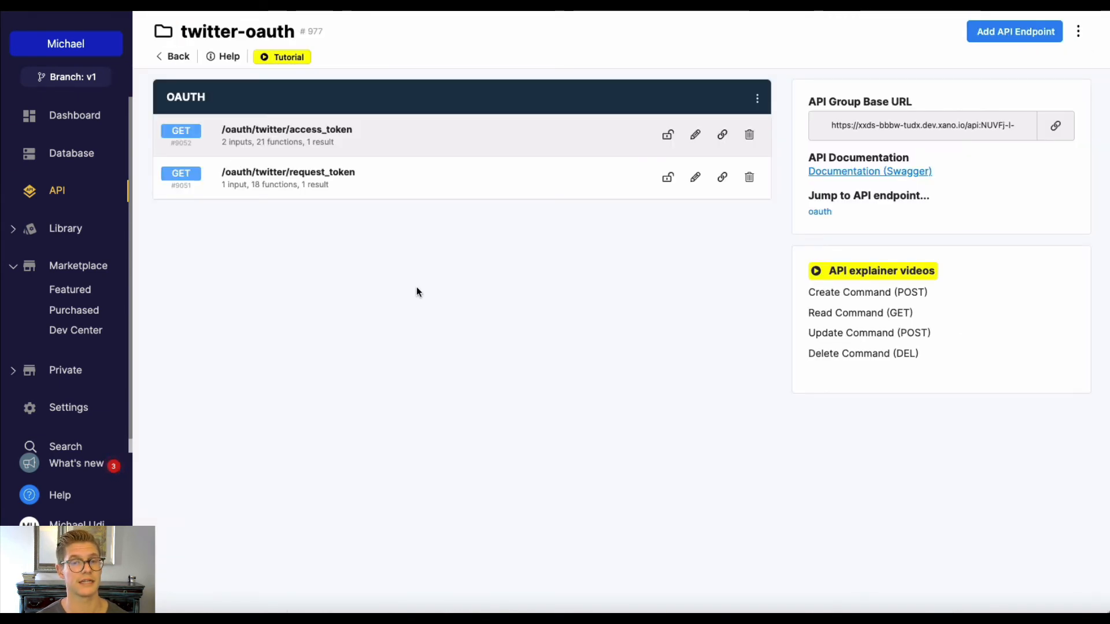
# - Open the live demo of the Twitter OAuth marketplace extension and start testing it with the Xano account
pyautogui.click(80, 291)
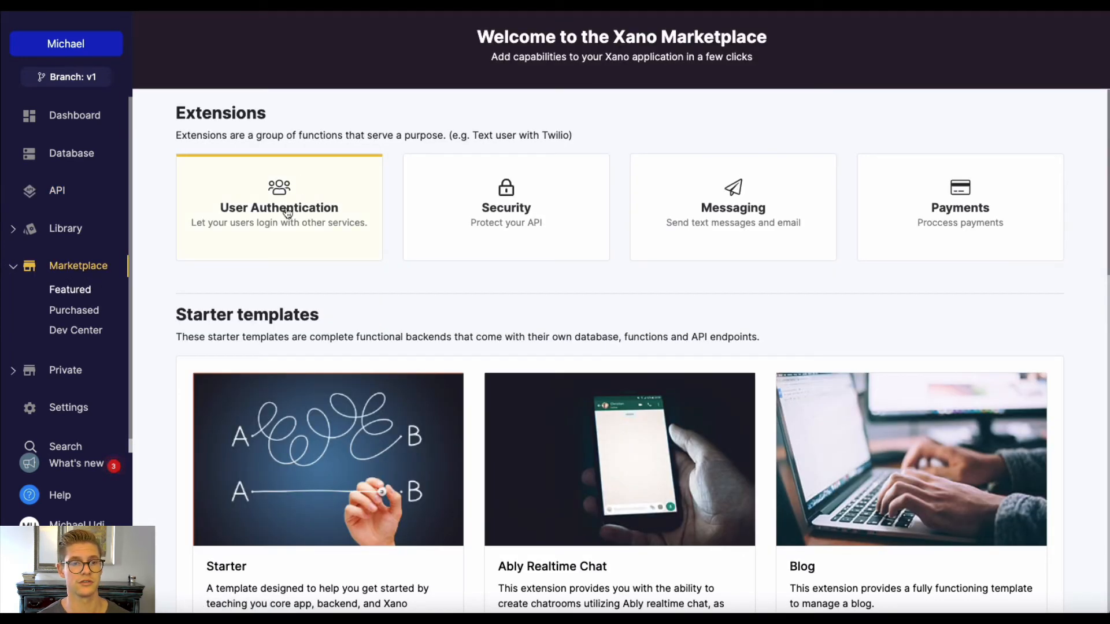
pyautogui.click(285, 211)
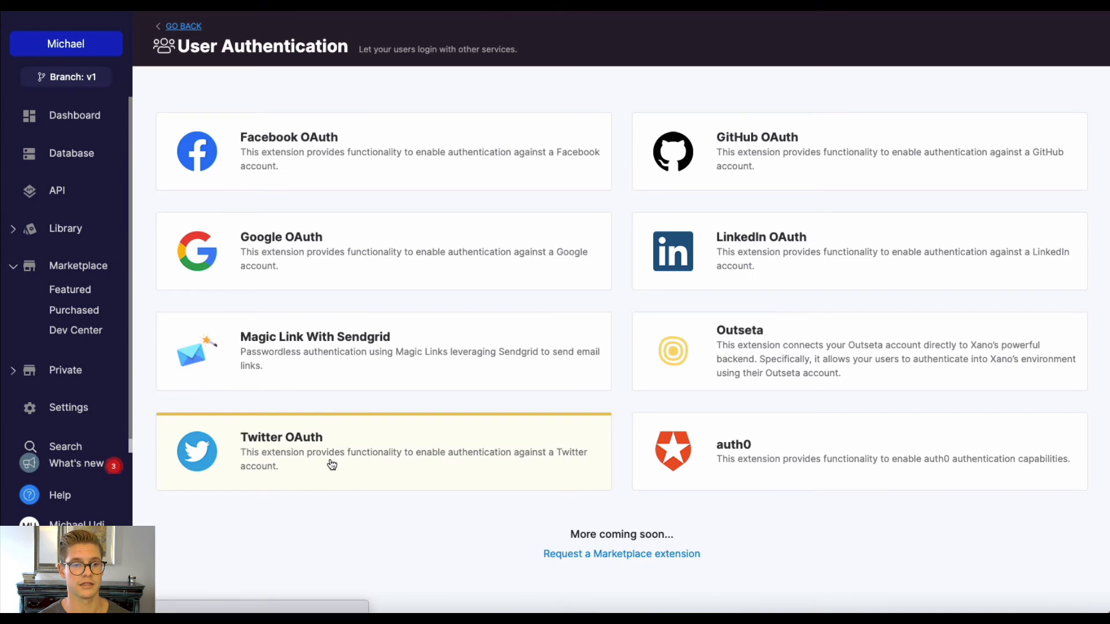
pyautogui.click(331, 463)
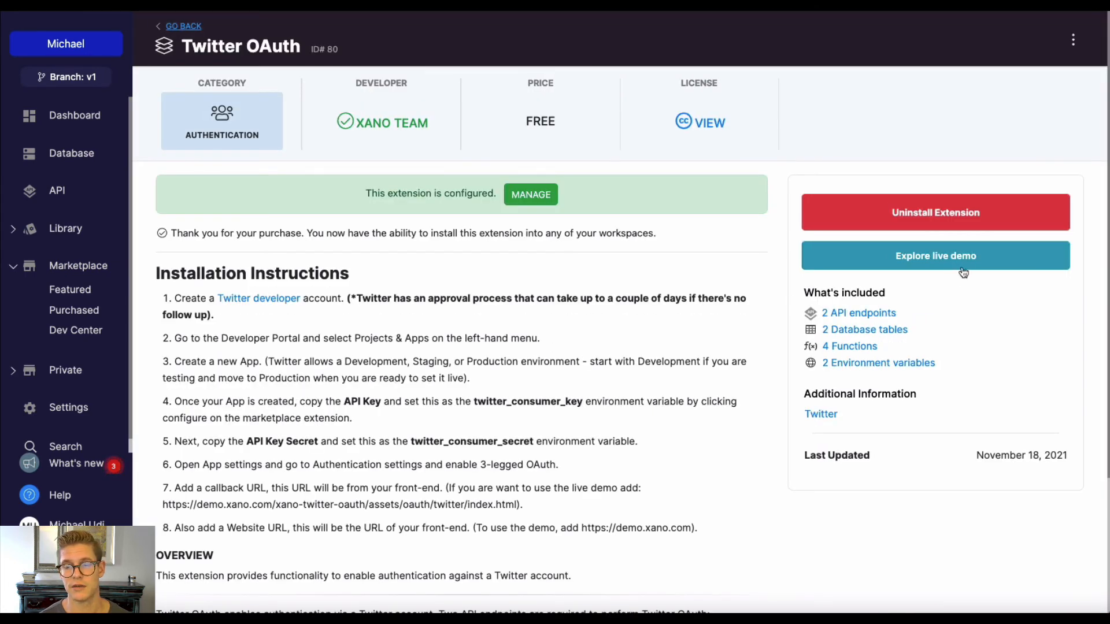
pyautogui.click(946, 264)
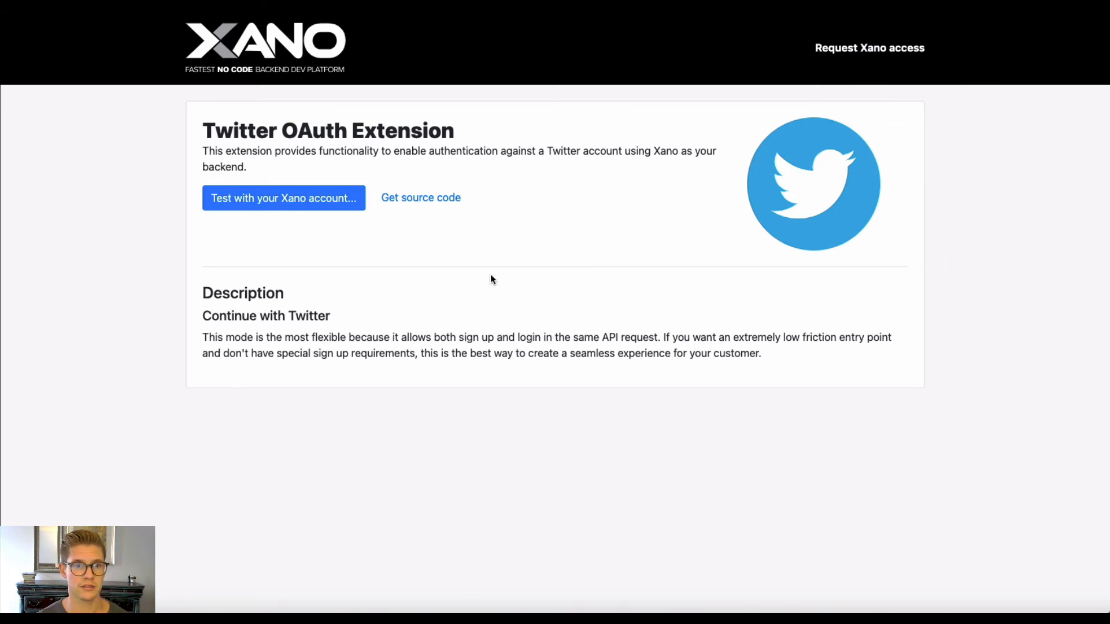
pyautogui.click(276, 201)
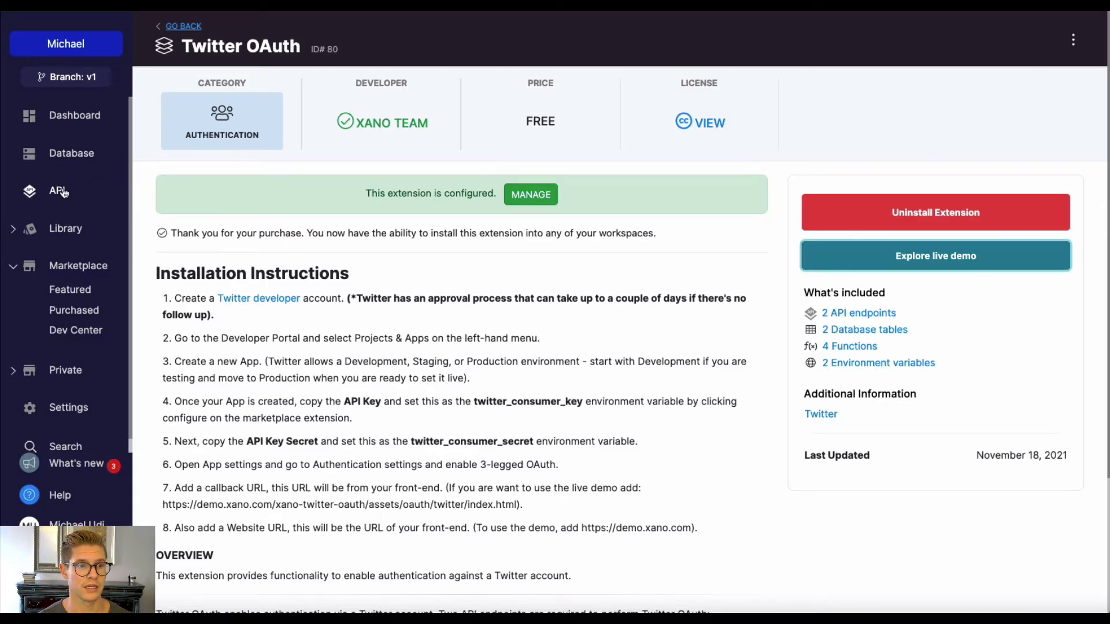
# - Copy the twitter-oauth API group's base URL from Xano into the live demo's Xano Base URL and update the demo settings
pyautogui.click(58, 190)
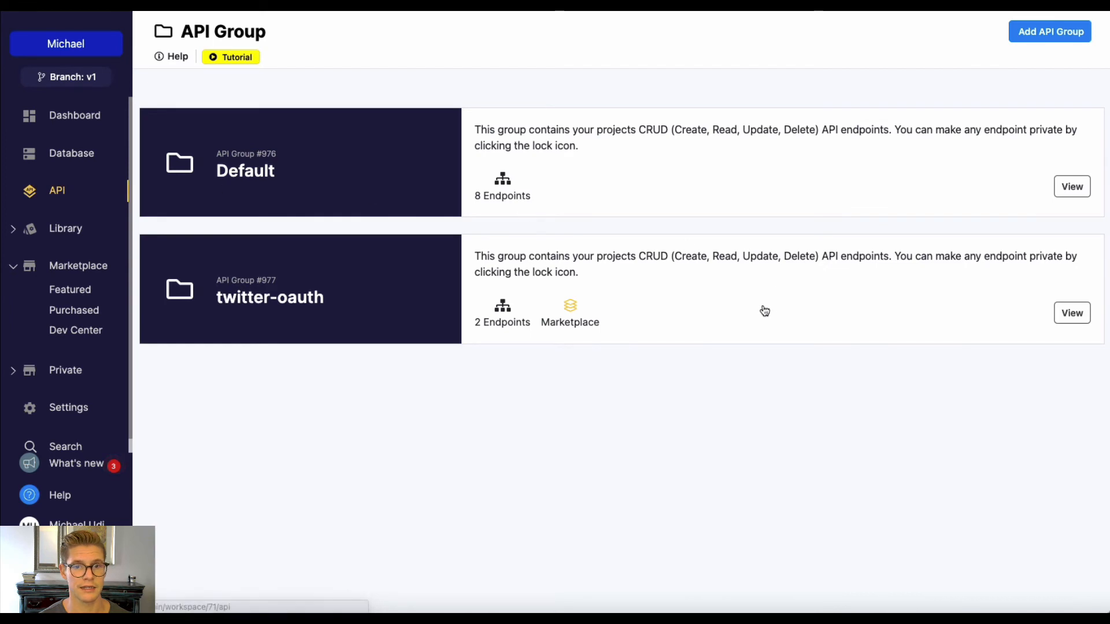
pyautogui.click(716, 299)
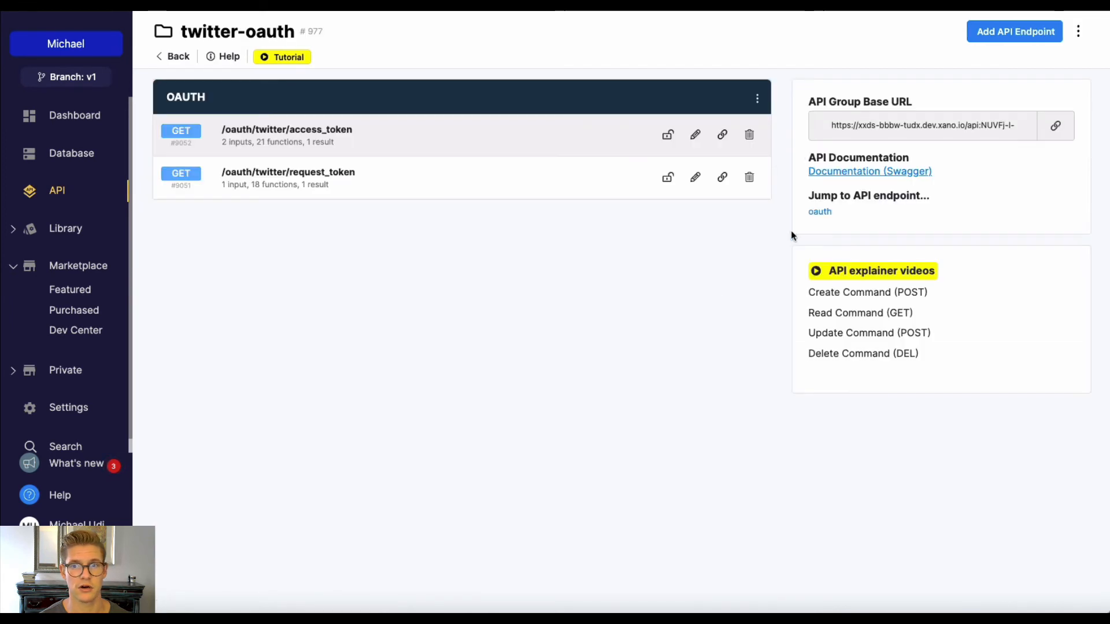
pyautogui.click(1054, 128)
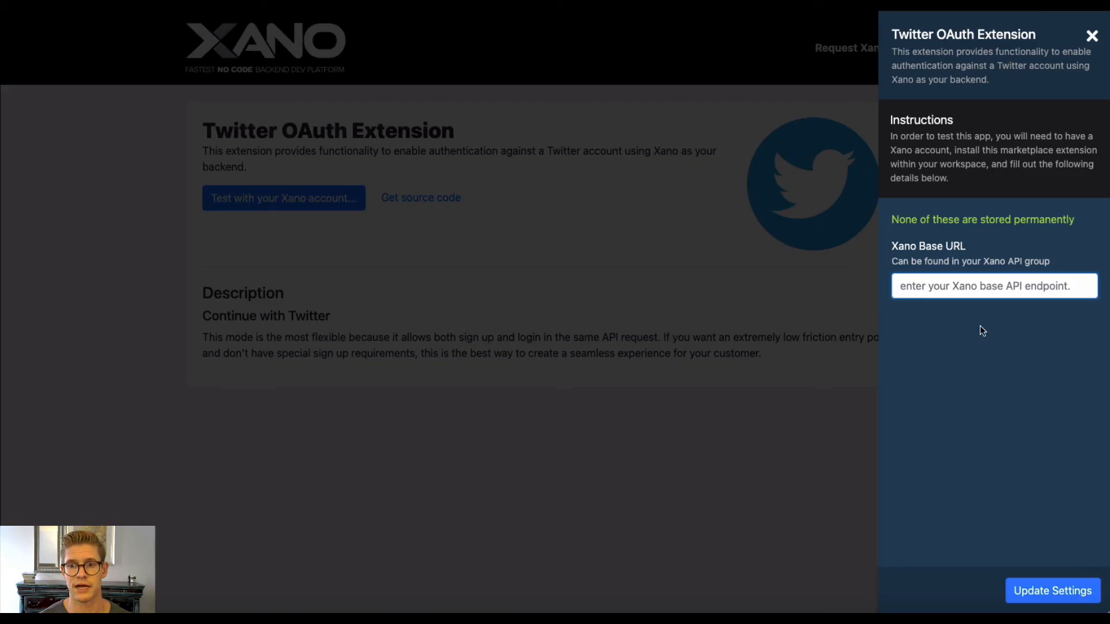
pyautogui.press('super+v')
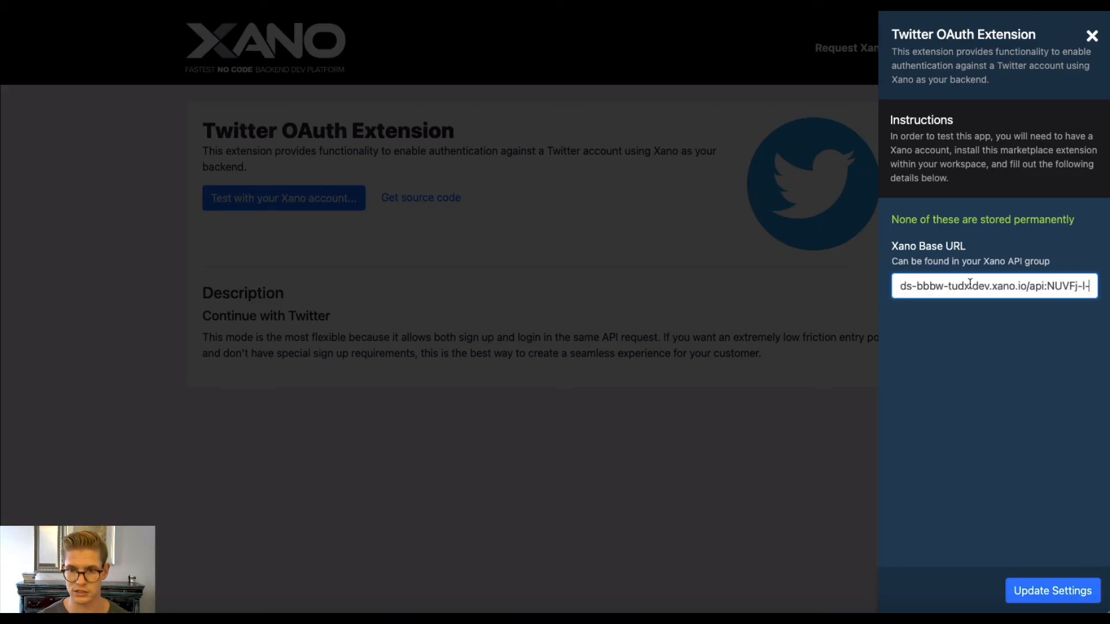
pyautogui.click(1057, 586)
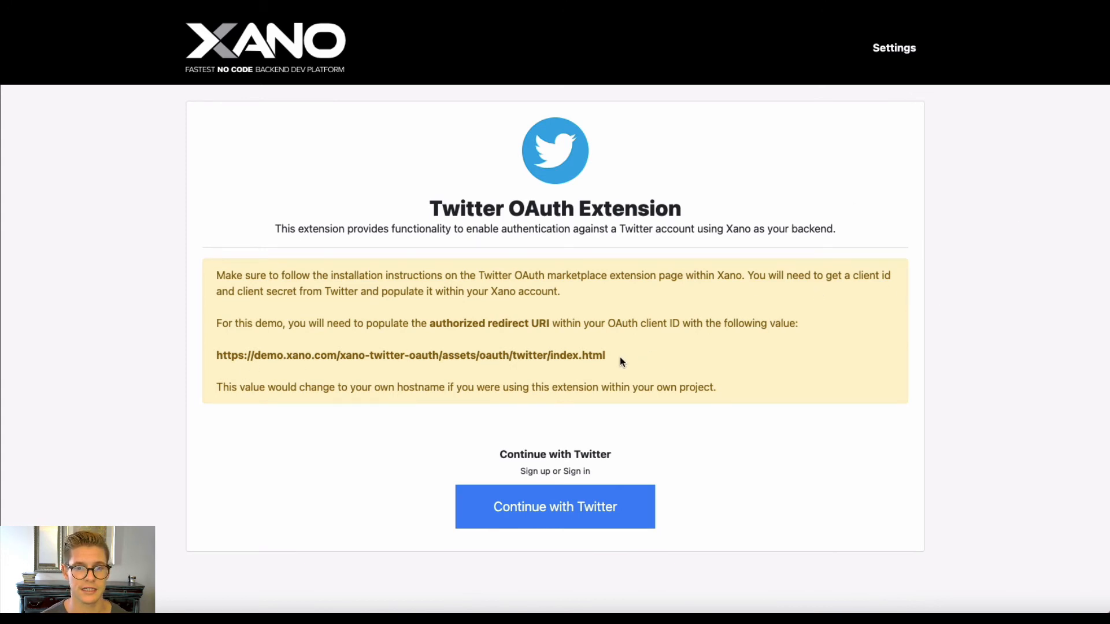
# - Check the demo's authorized redirect URI, continue with Twitter, and authorize the demo-video app to access the account
pyautogui.moveTo(620, 356); pyautogui.dragTo(228, 349)
pyautogui.click(282, 354)
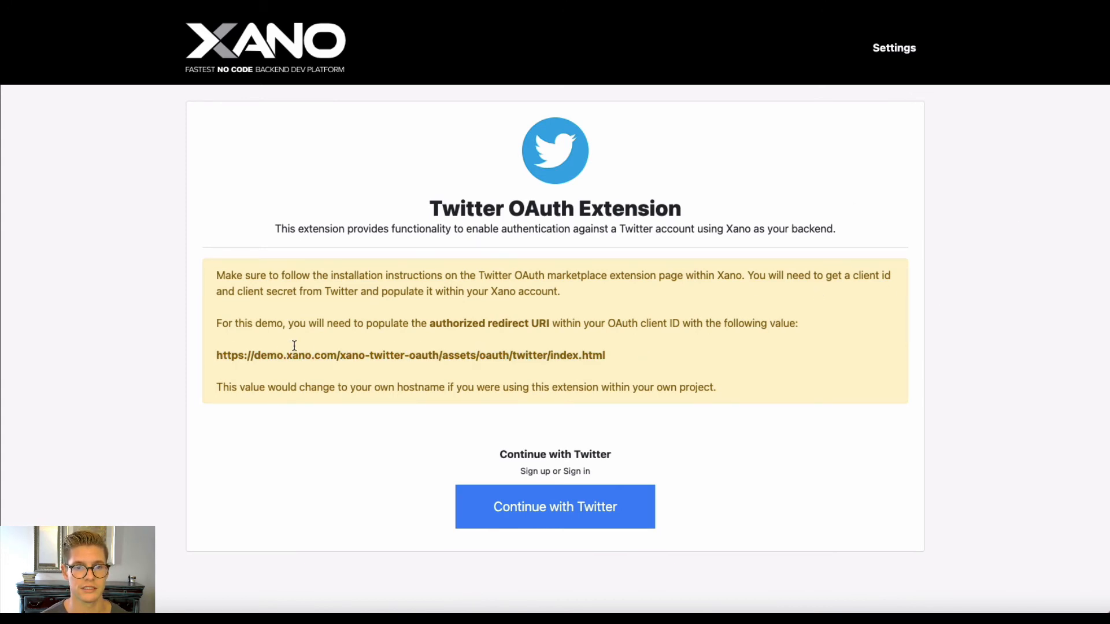
pyautogui.click(567, 513)
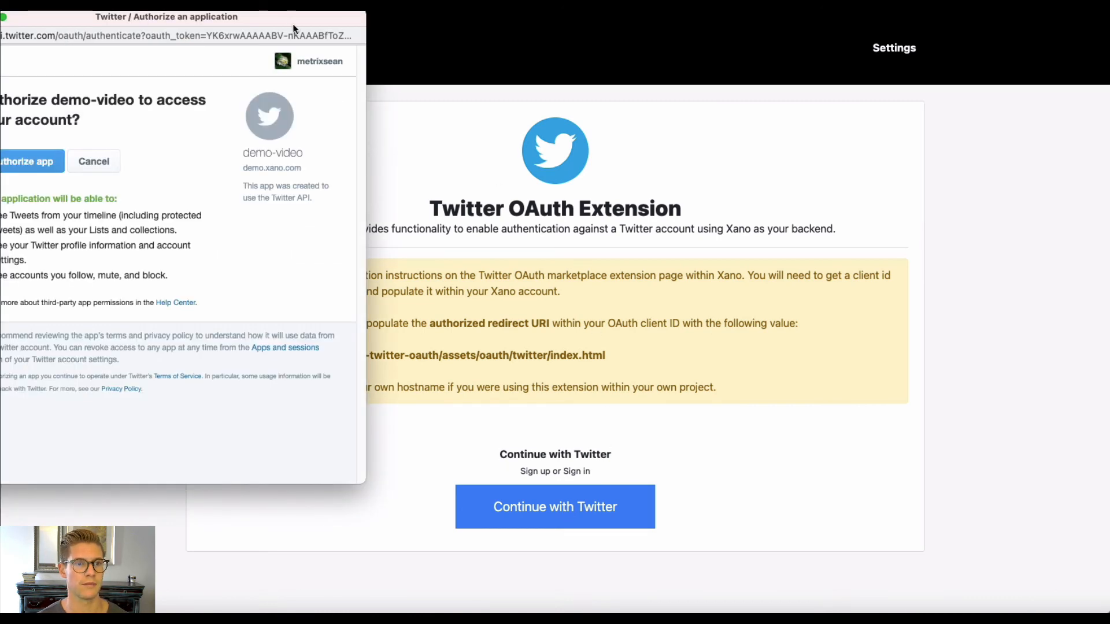
pyautogui.moveTo(226, 20); pyautogui.dragTo(285, 32)
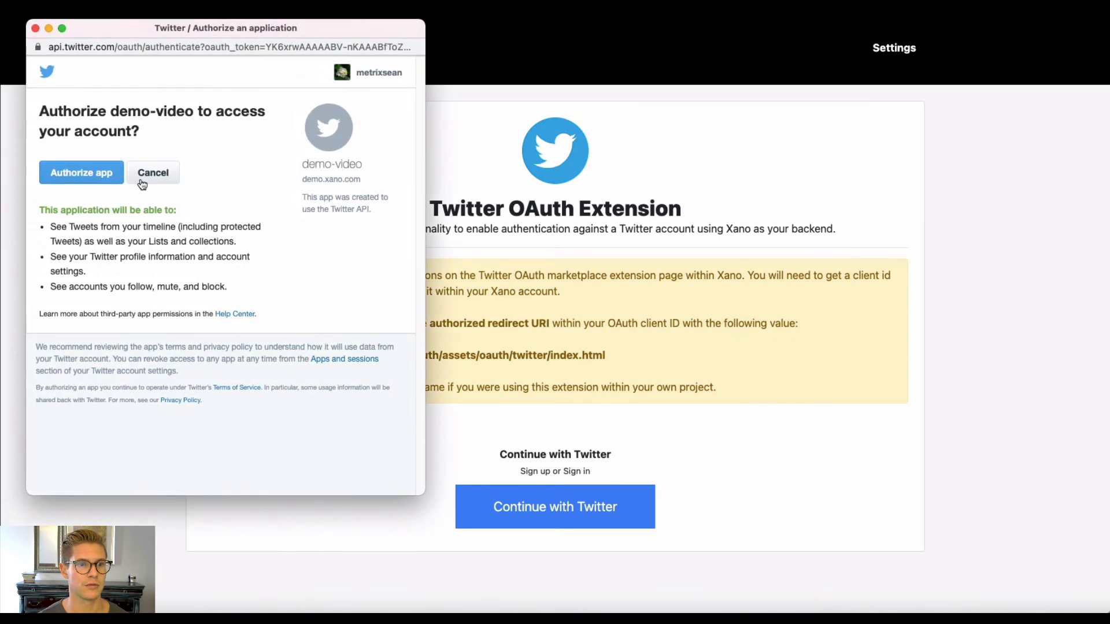
pyautogui.click(79, 173)
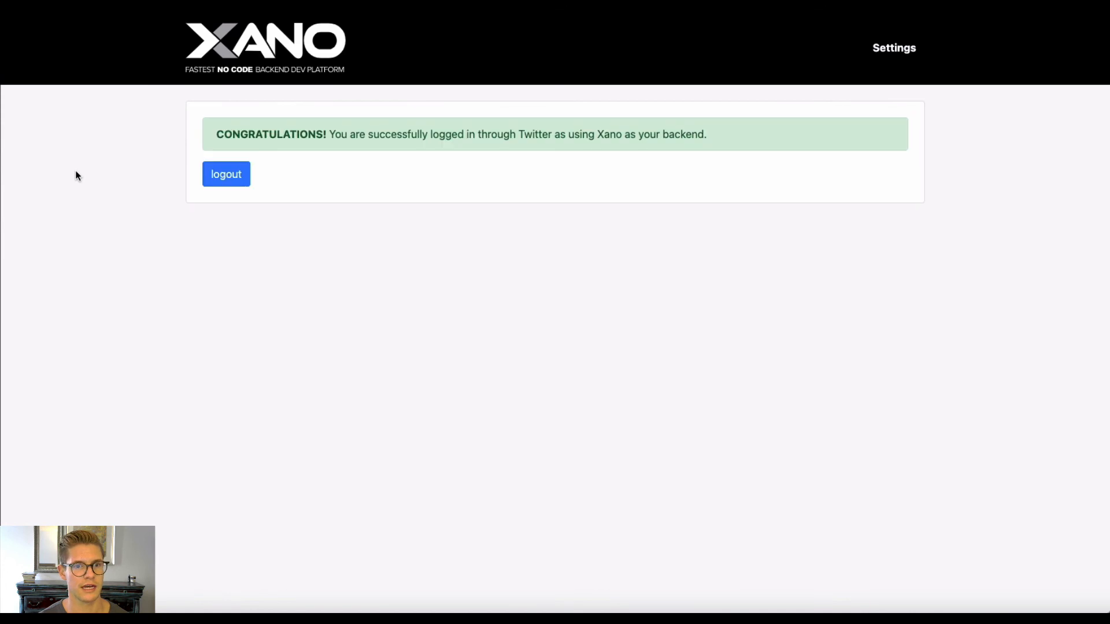